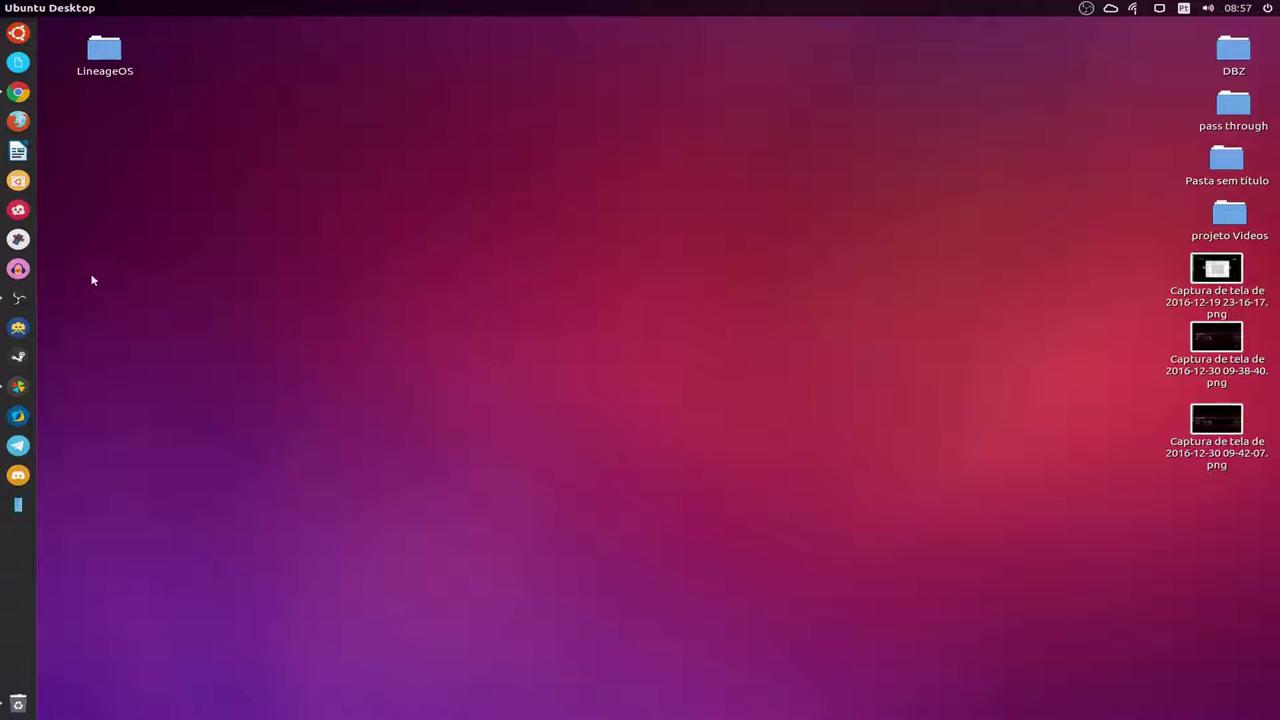
# - Find AntiMicro through the desktop application search and launch it
pyautogui.click(20, 33)
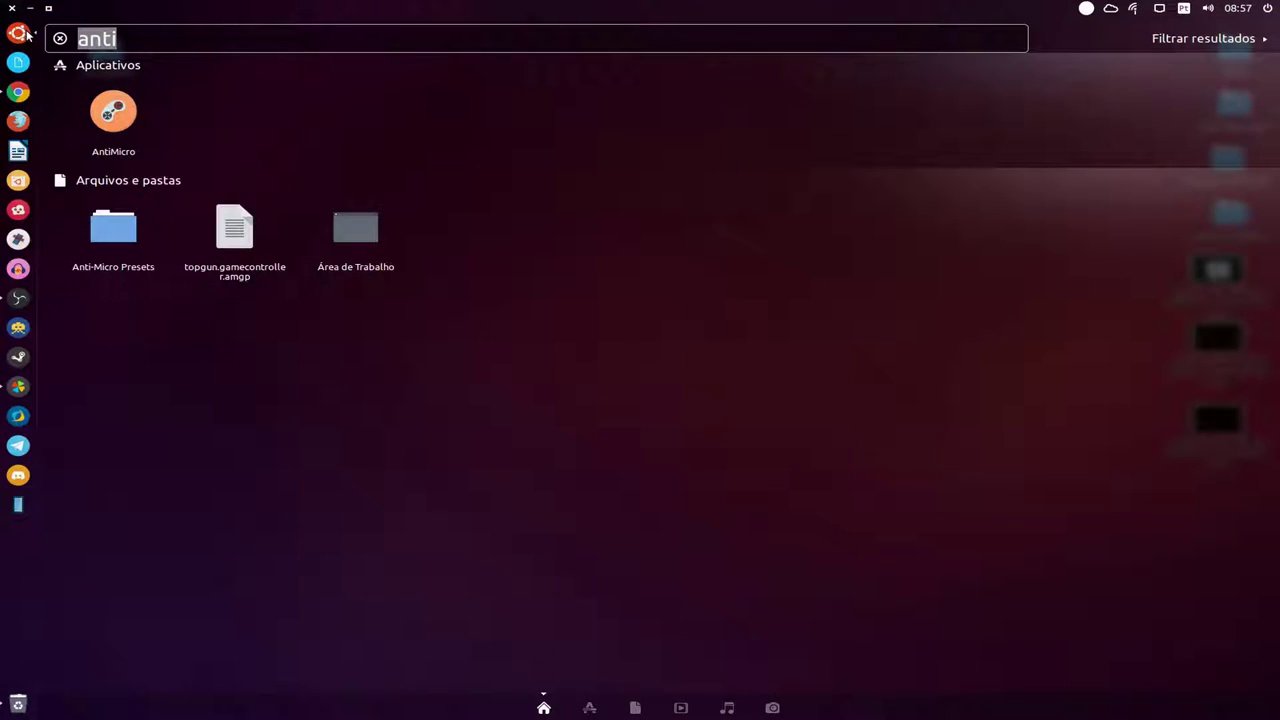
pyautogui.click(117, 90)
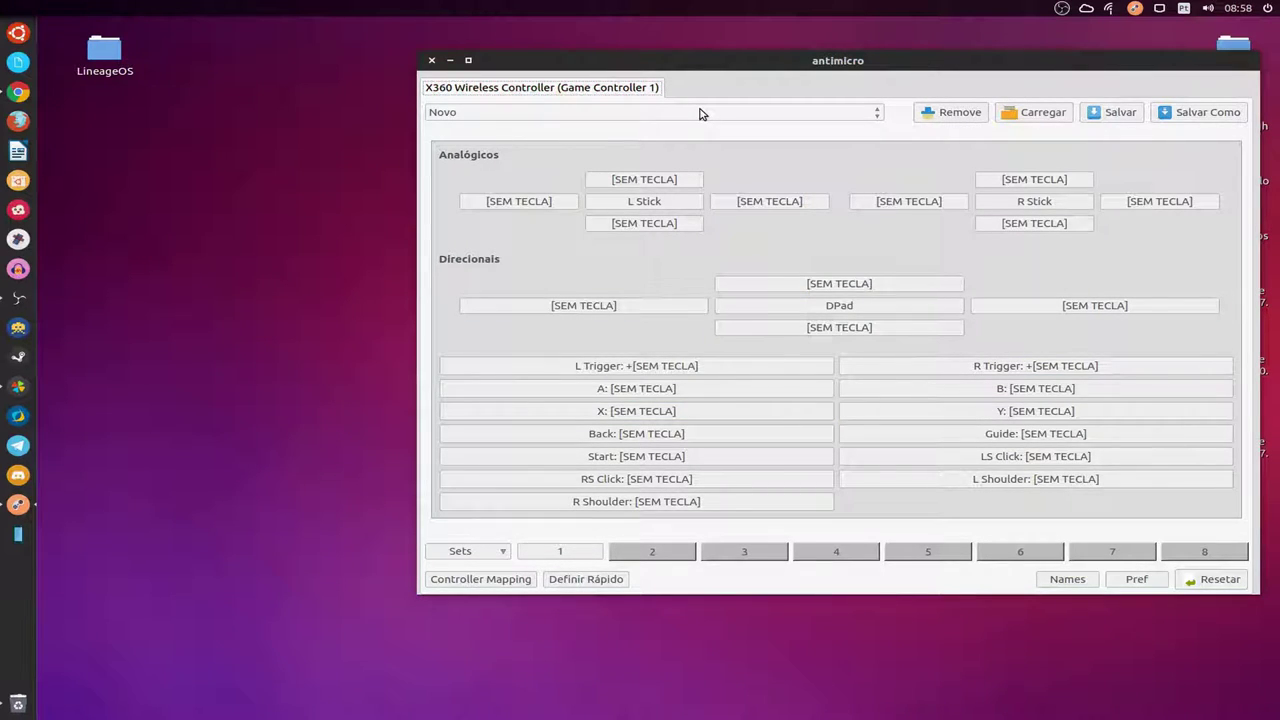
pyautogui.click(22, 390)
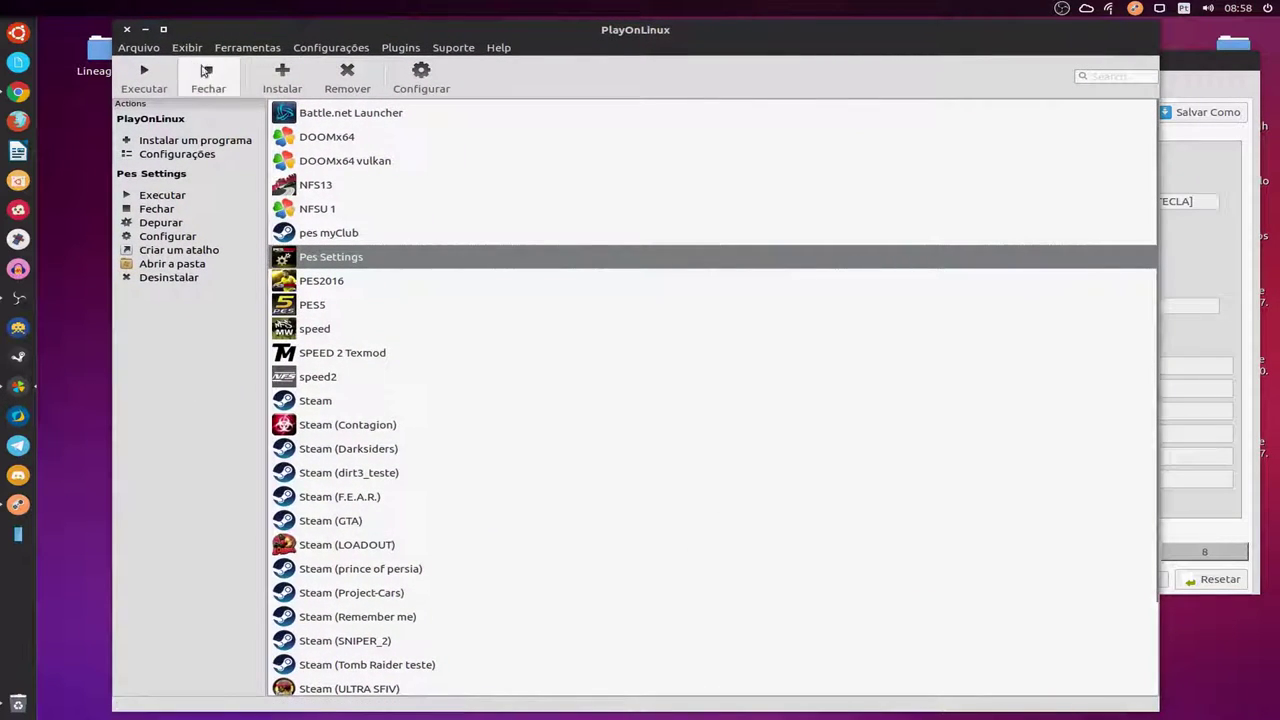
pyautogui.click(145, 29)
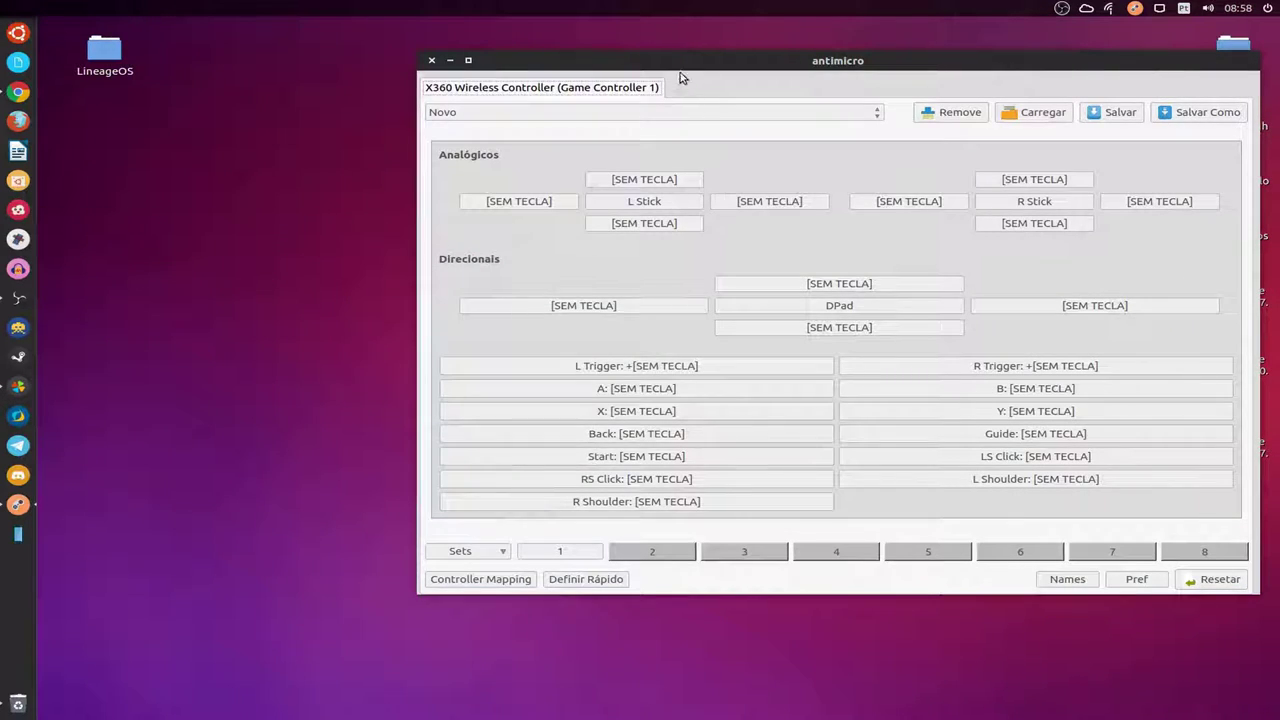
pyautogui.moveTo(685, 58); pyautogui.dragTo(674, 40)
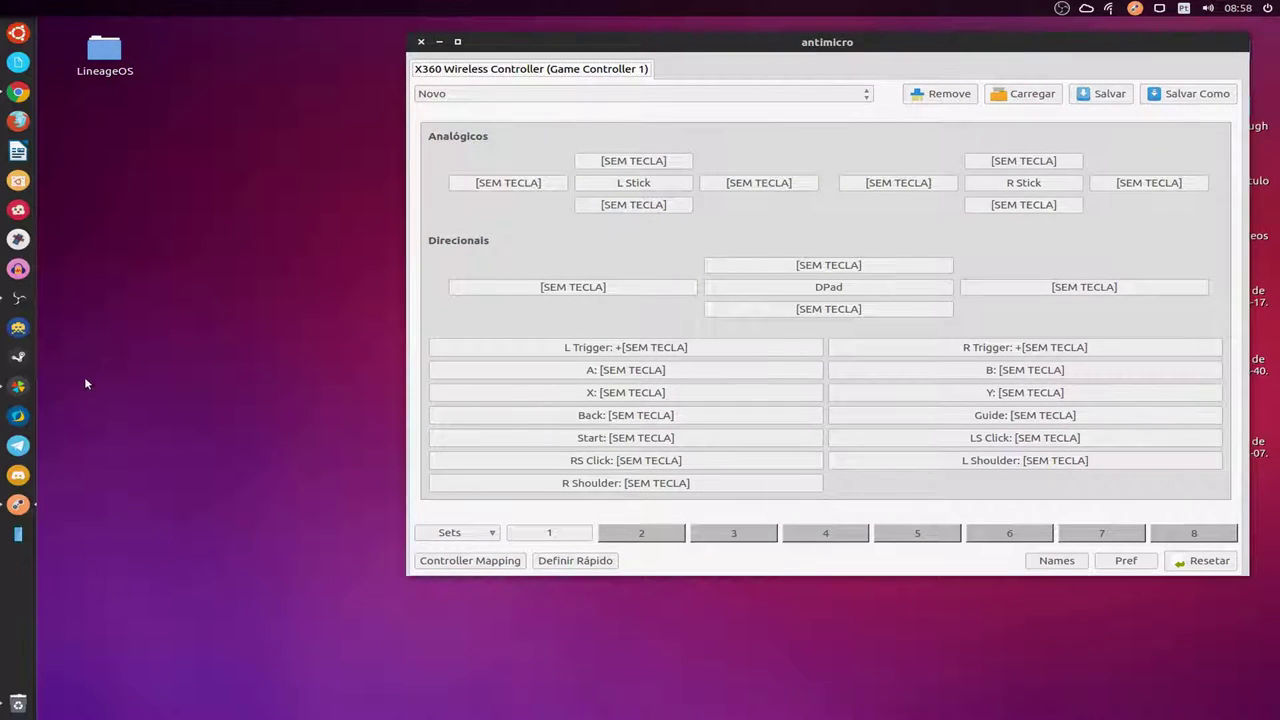
# - Switch to PlayOnLinux, launch the Steam (dirt3_teste) entry, and minimise the PlayOnLinux window
pyautogui.click(18, 386)
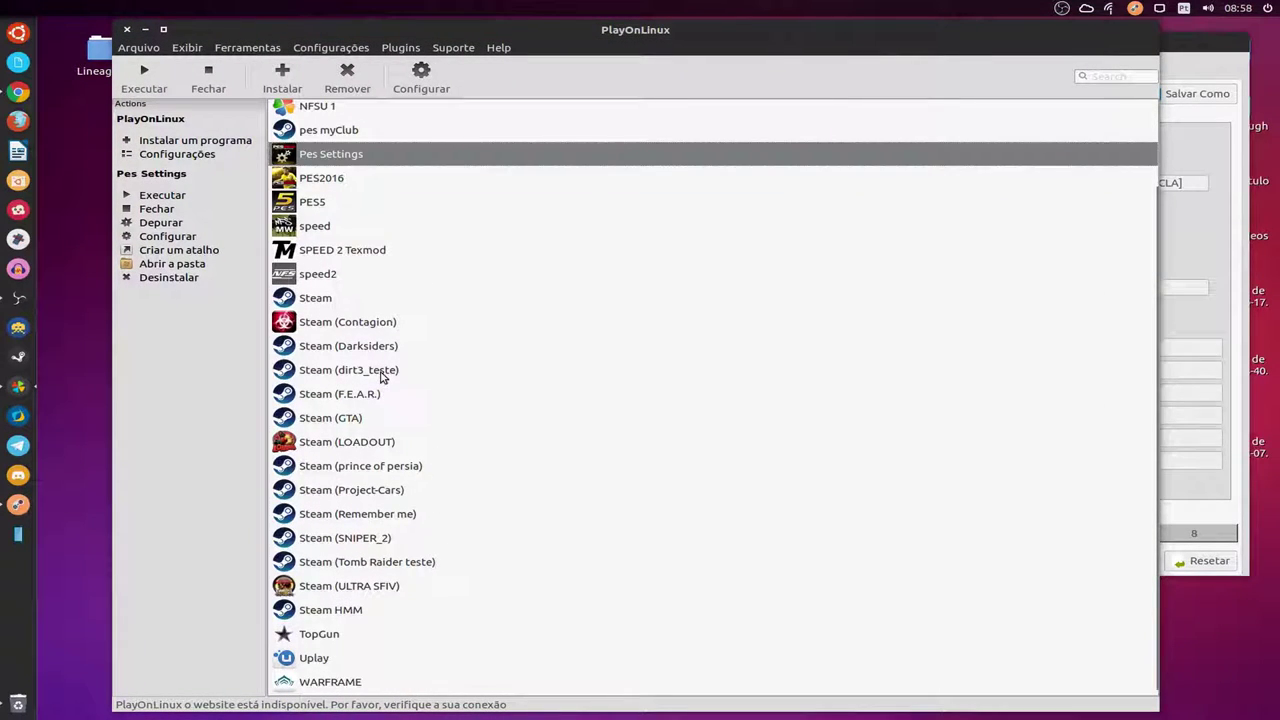
pyautogui.click(381, 375)
pyautogui.click(145, 29)
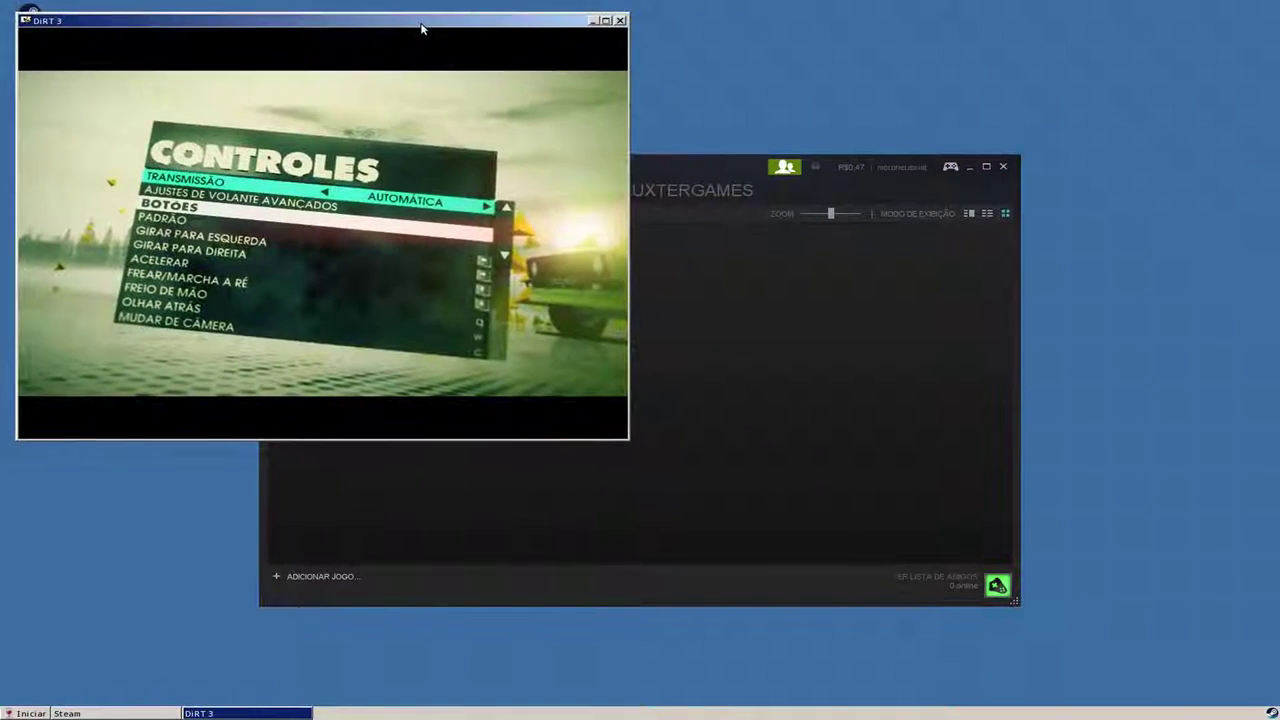
# - Bring the AntiMicro window over the Wine desktop, shrink it, and place it beside the DiRT 3 controls list
pyautogui.hotkey('alt', 'Tab')
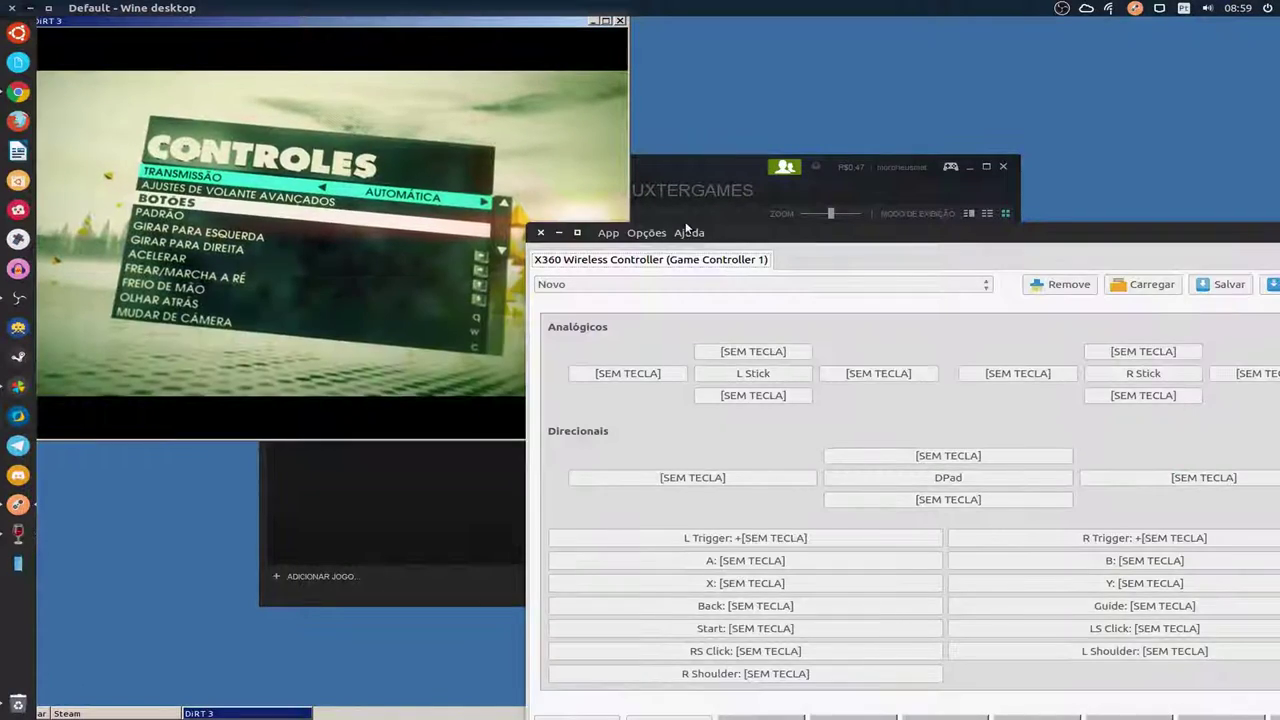
pyautogui.moveTo(733, 237); pyautogui.dragTo(661, 84)
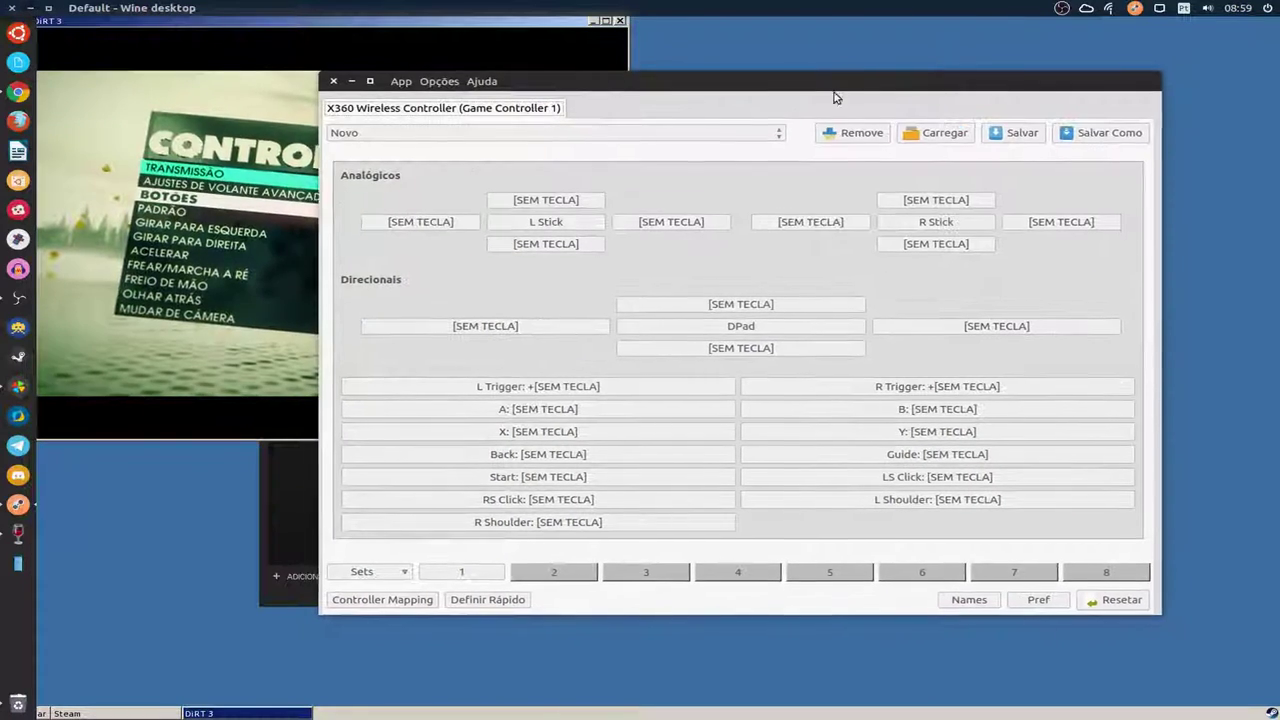
pyautogui.moveTo(1147, 594); pyautogui.dragTo(1093, 557)
pyautogui.moveTo(778, 81); pyautogui.dragTo(969, 55)
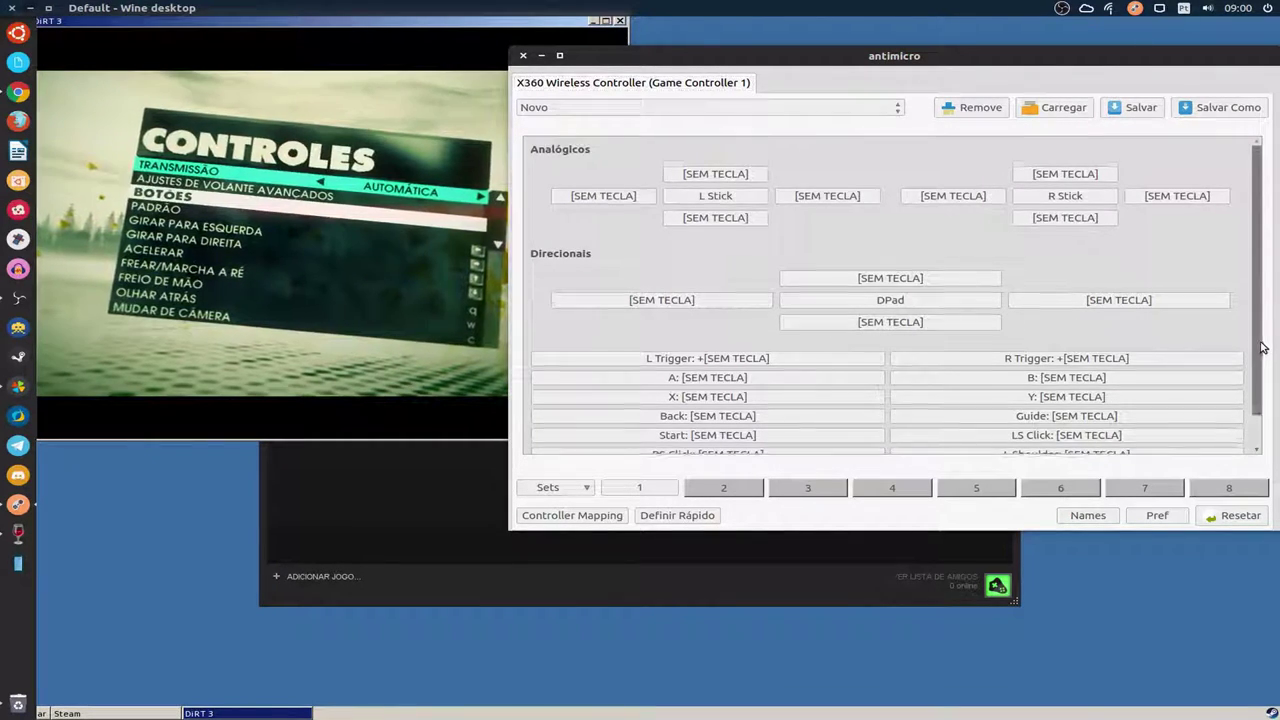
pyautogui.scroll(-1, 1260, 357)
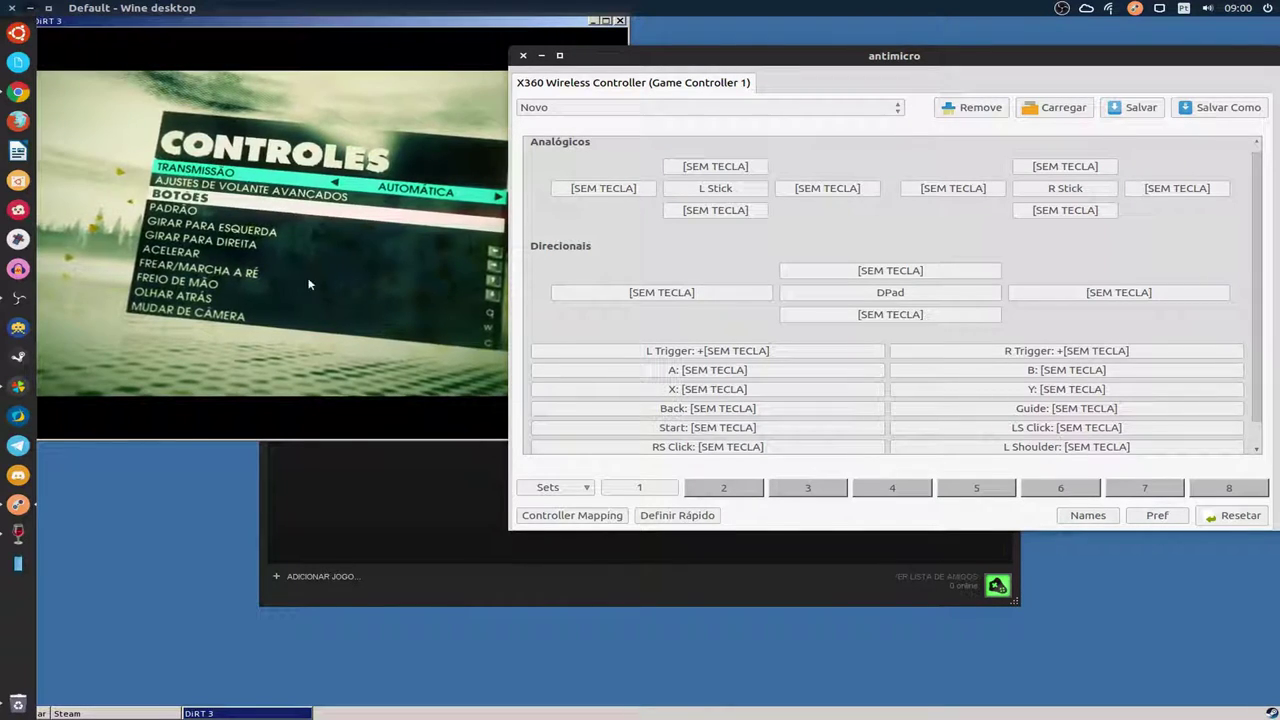
# - Map the controller's R Trigger to the Up arrow key, keeping Positive Half Throttle
pyautogui.click(1090, 358)
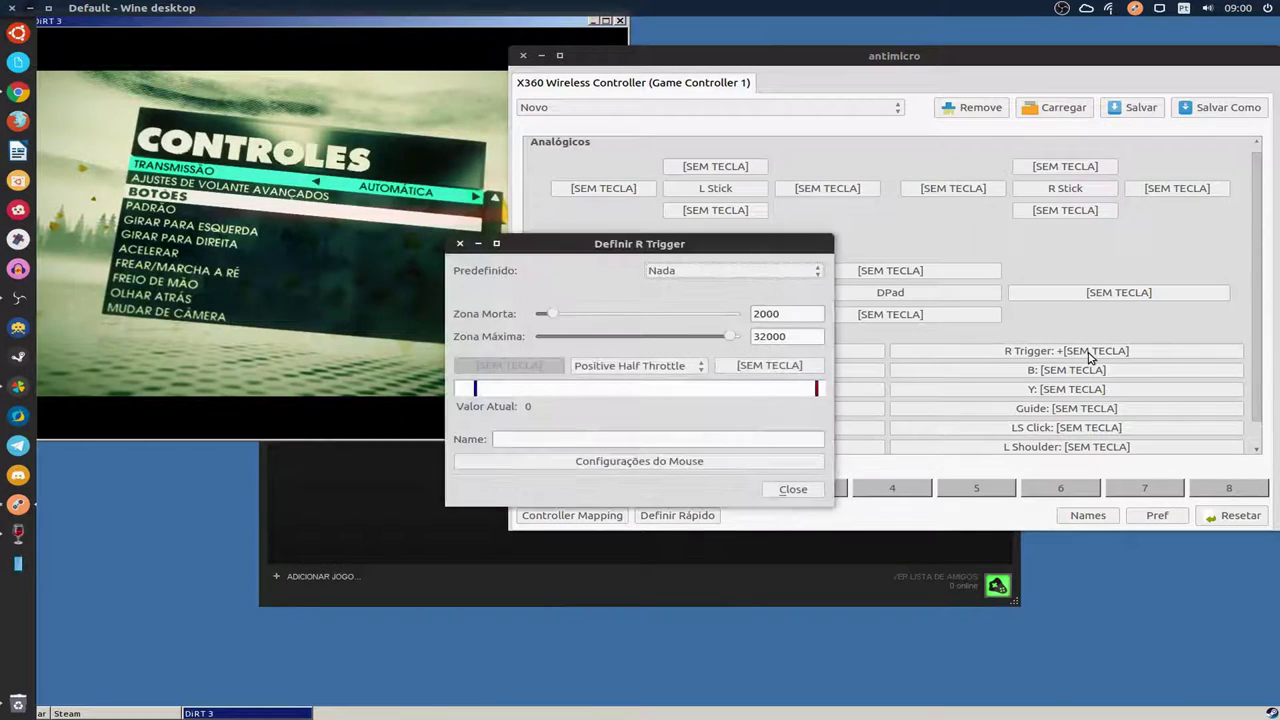
pyautogui.click(742, 272)
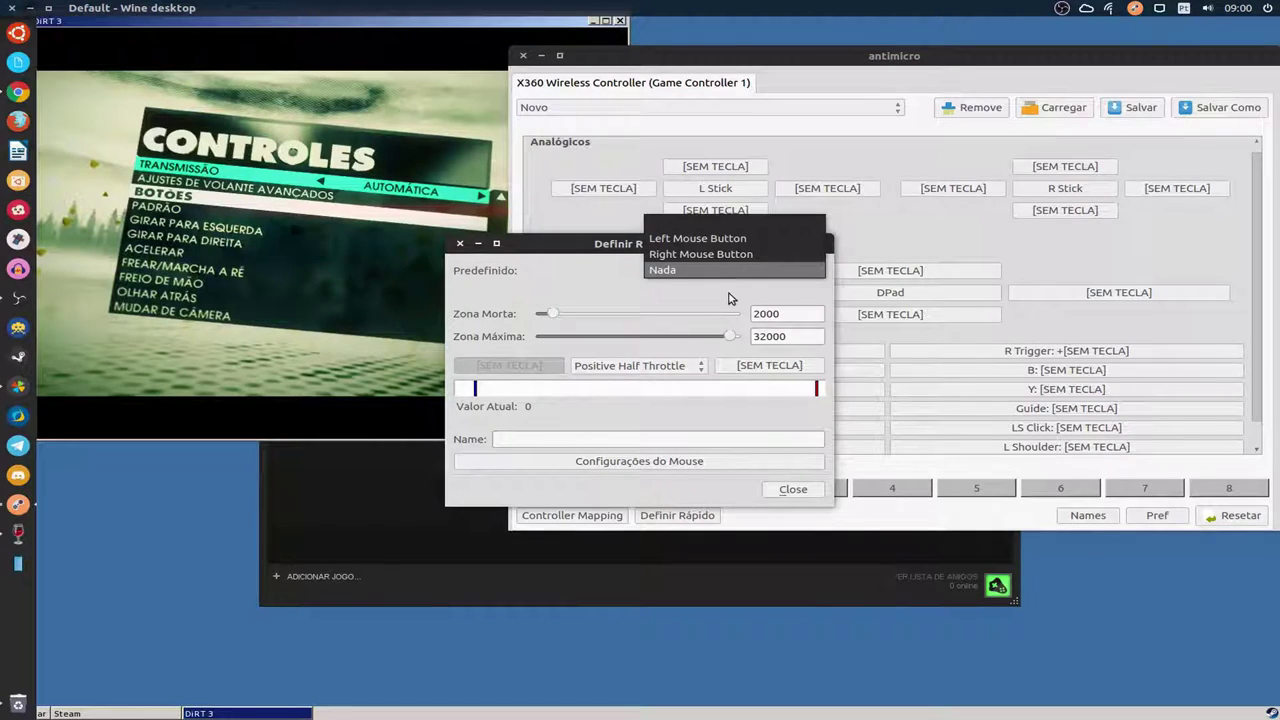
pyautogui.click(729, 299)
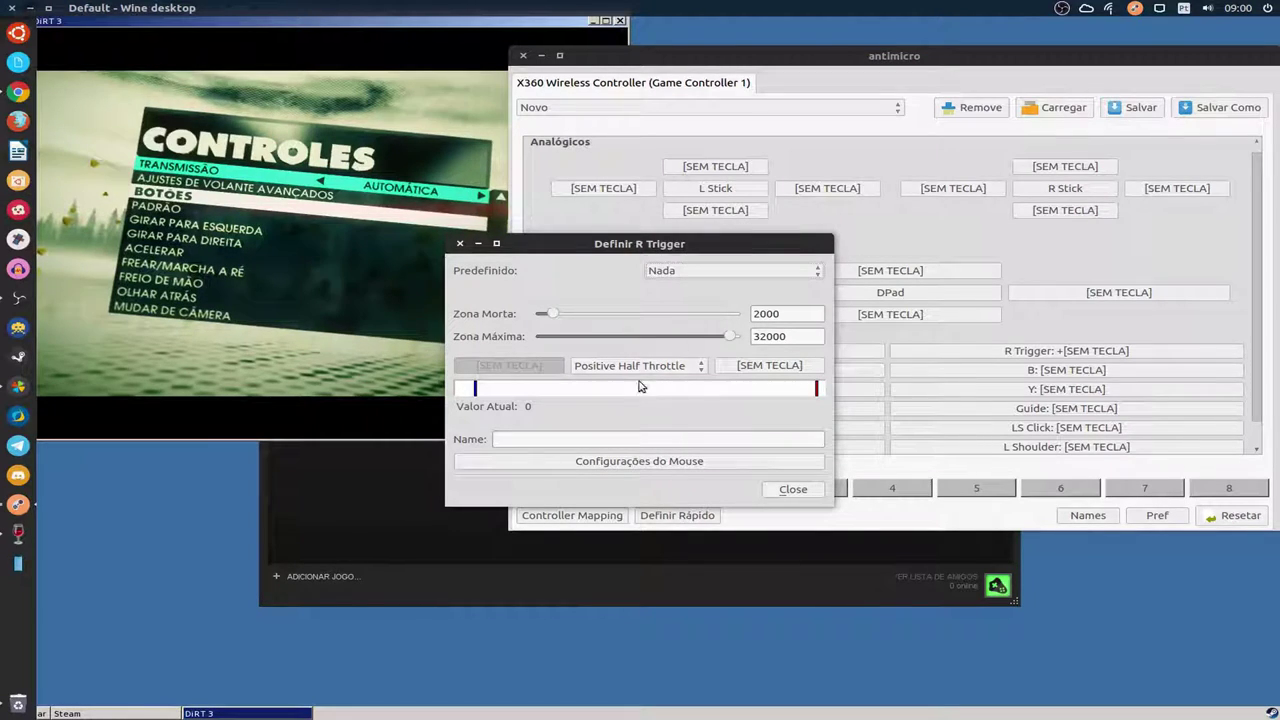
pyautogui.click(764, 365)
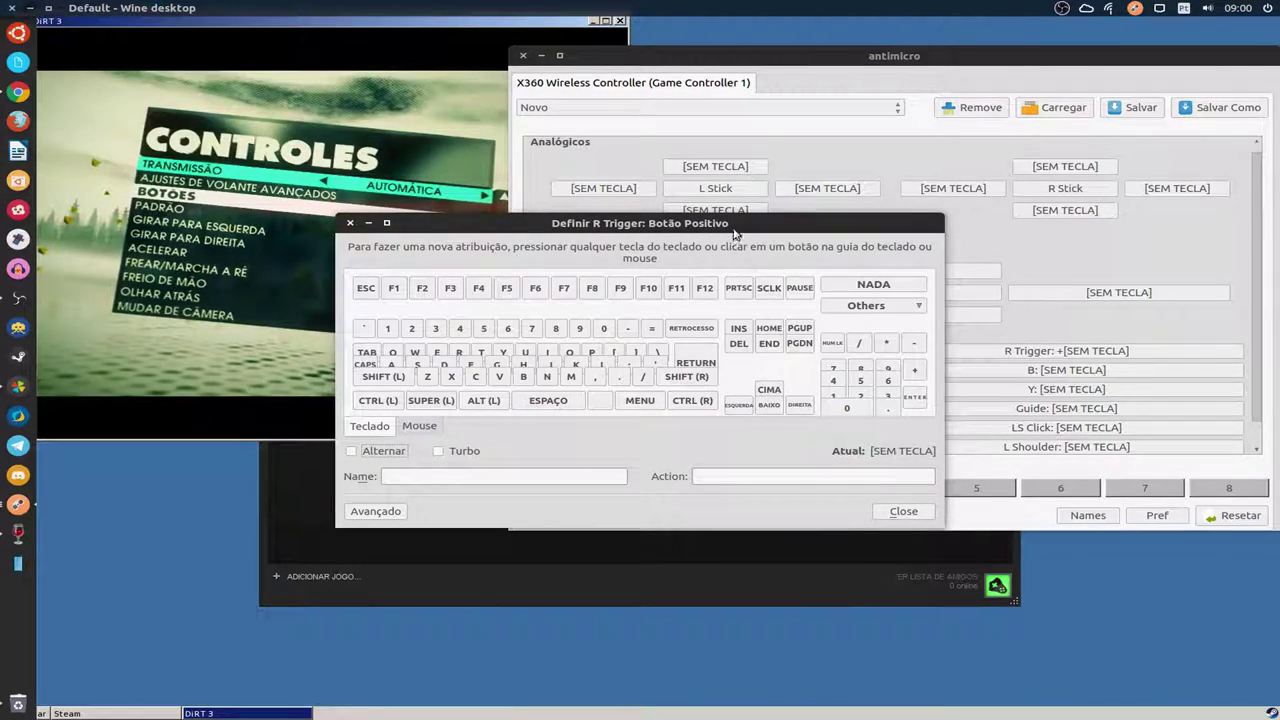
pyautogui.moveTo(735, 233); pyautogui.dragTo(800, 155)
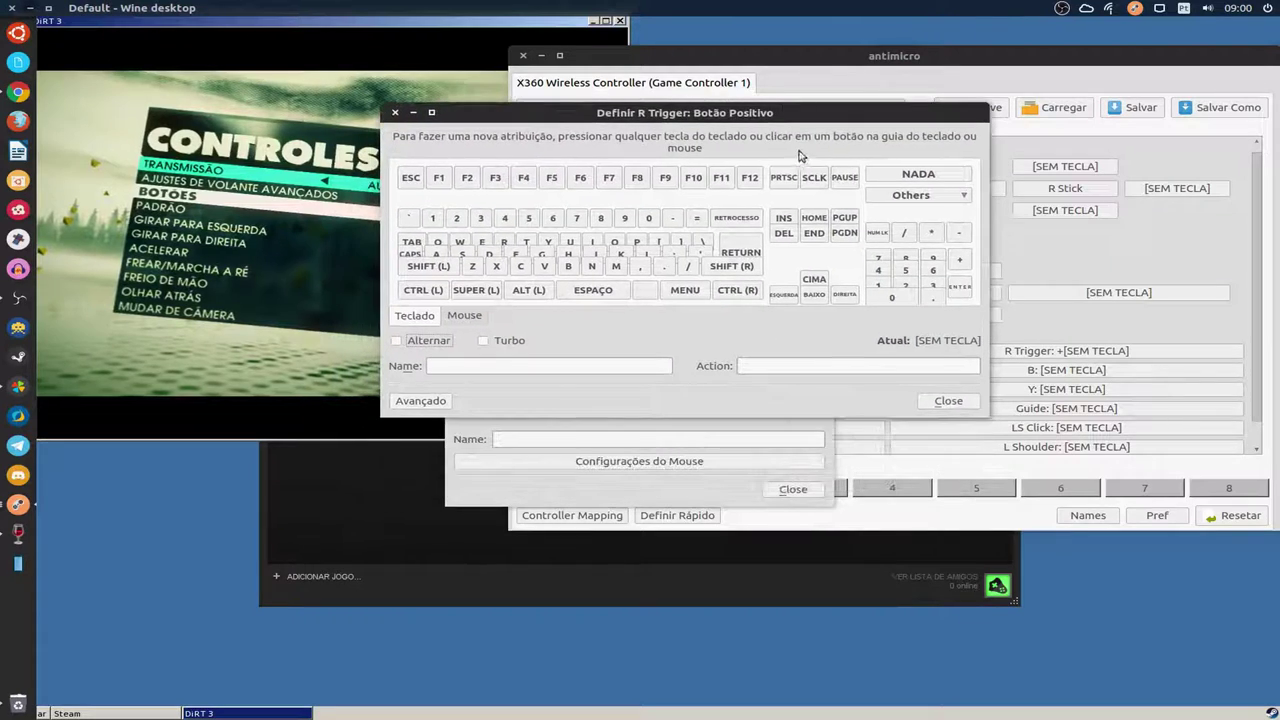
pyautogui.click(813, 281)
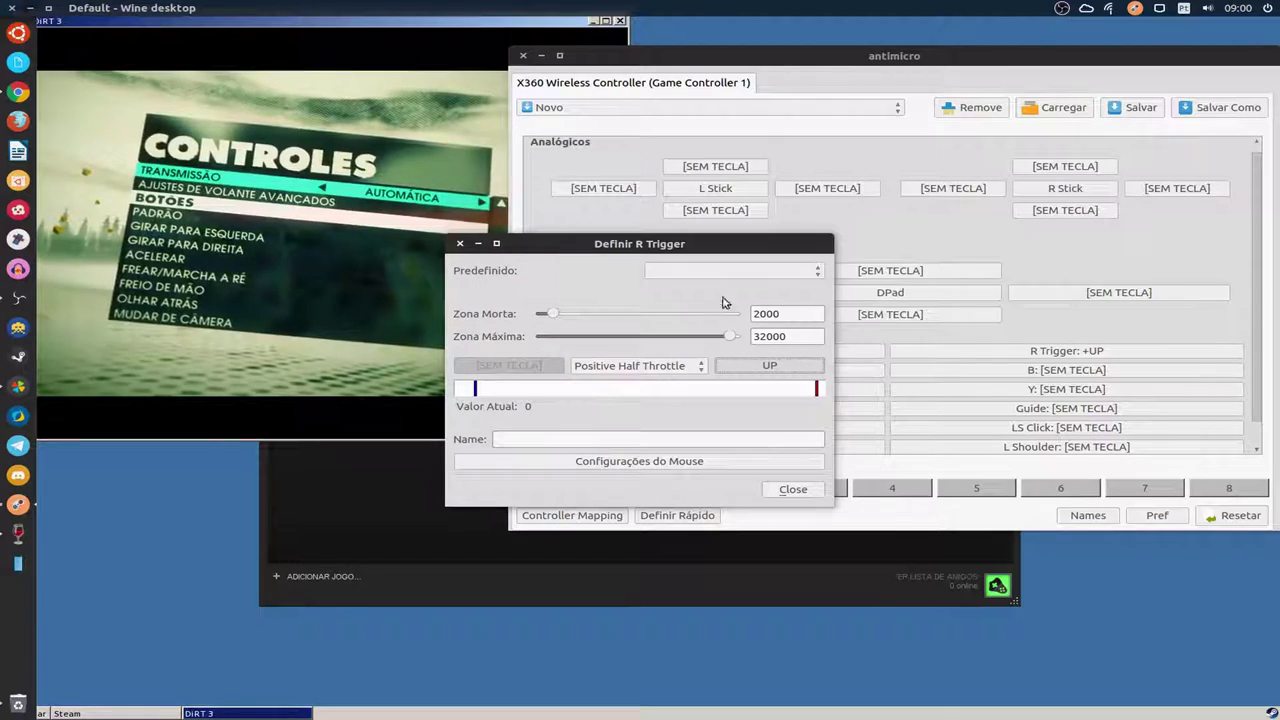
pyautogui.click(793, 488)
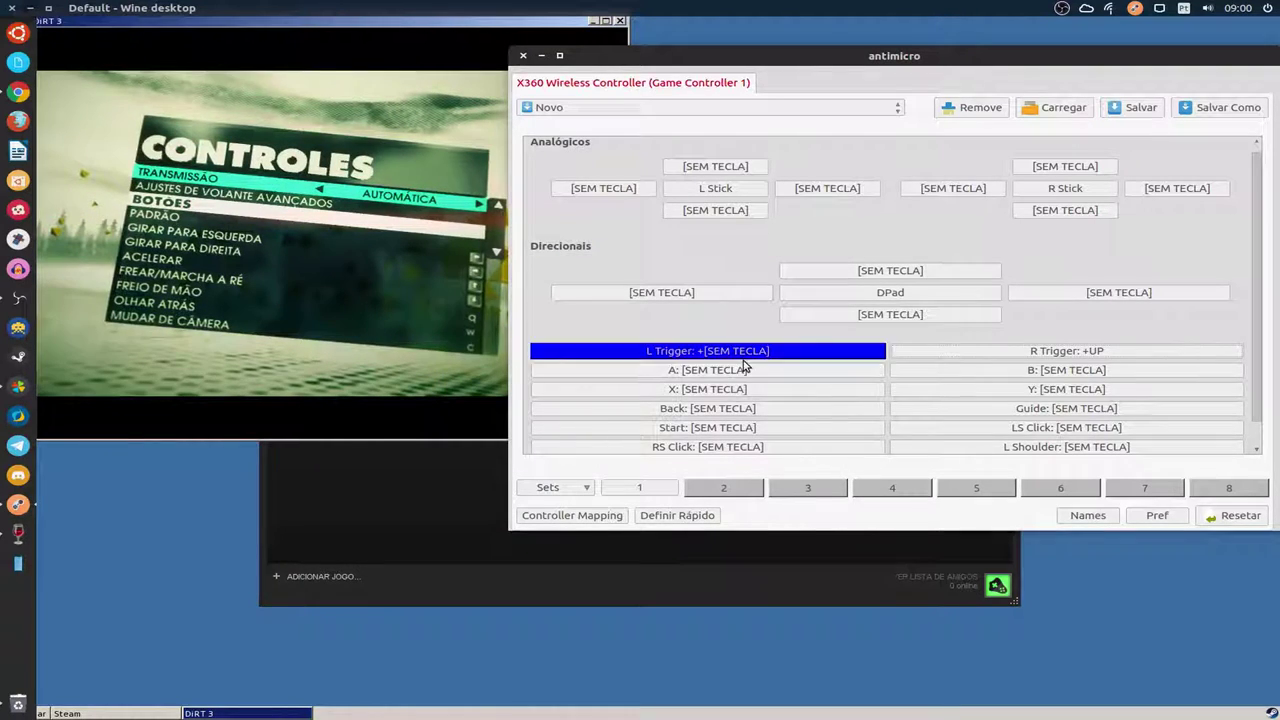
# - Map the controller's L Trigger to the Down arrow key and close its settings
pyautogui.click(730, 352)
pyautogui.click(752, 368)
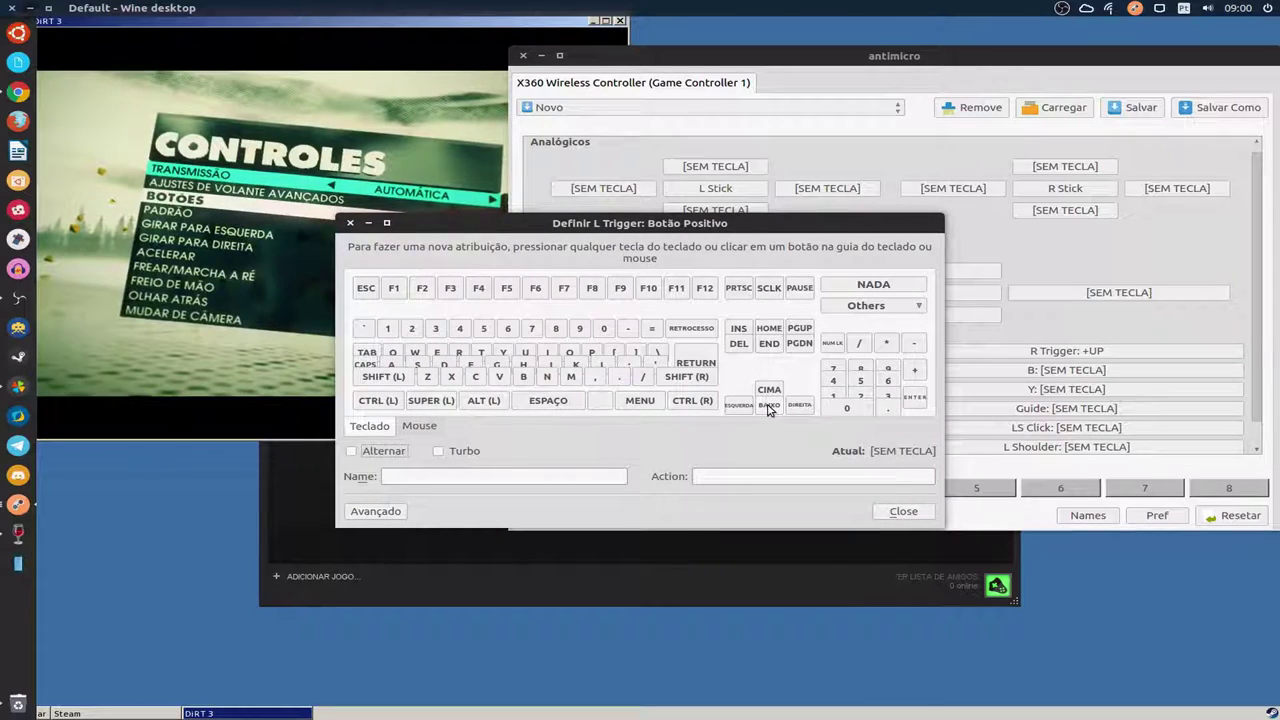
pyautogui.click(769, 406)
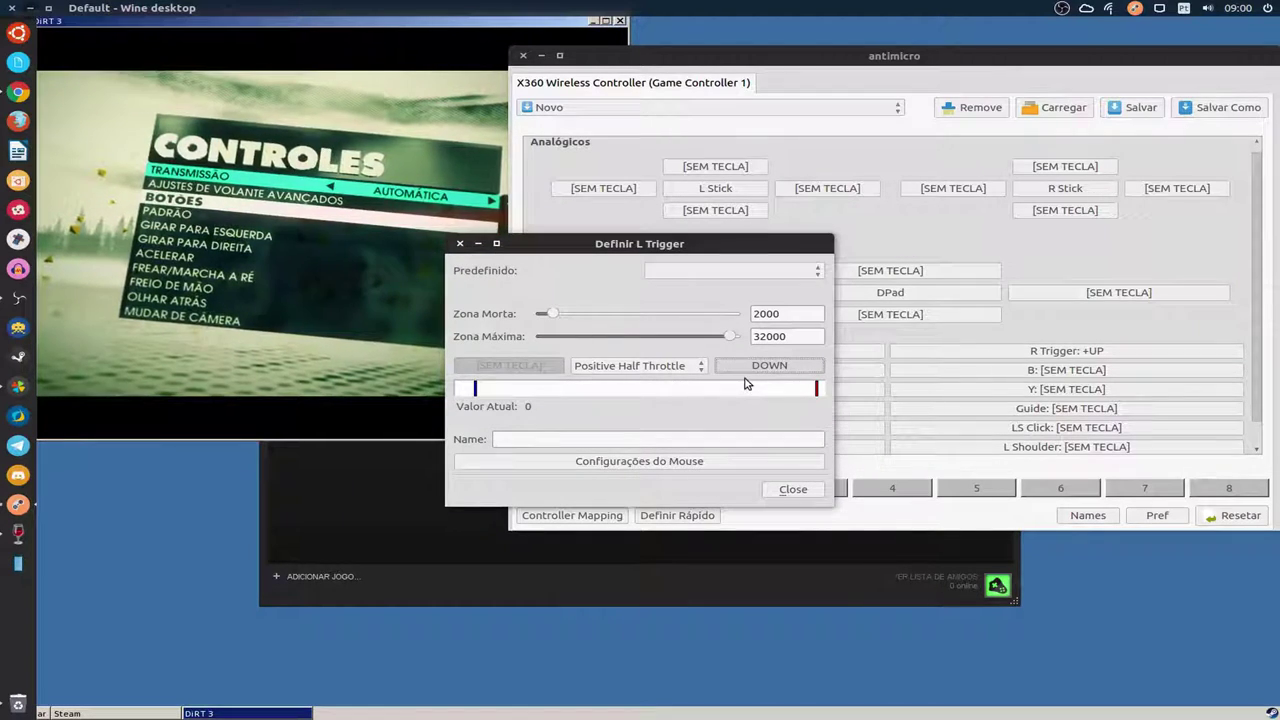
pyautogui.moveTo(735, 250); pyautogui.dragTo(845, 175)
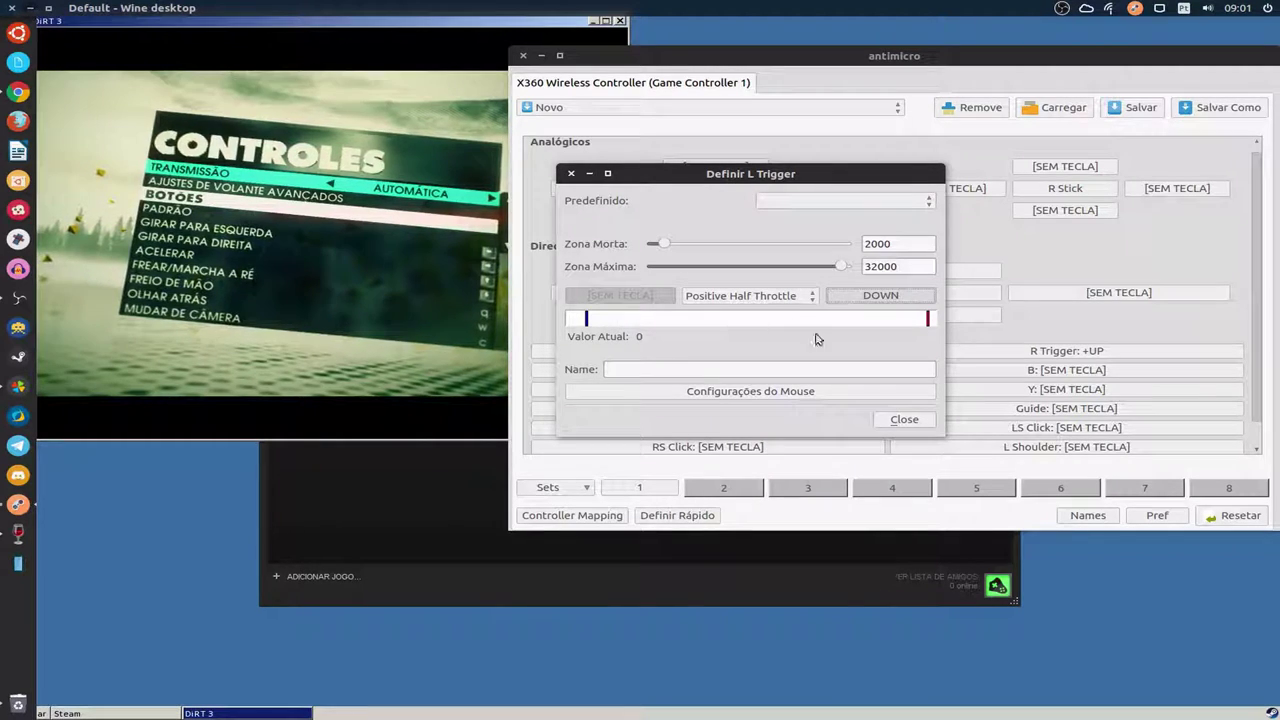
pyautogui.click(576, 176)
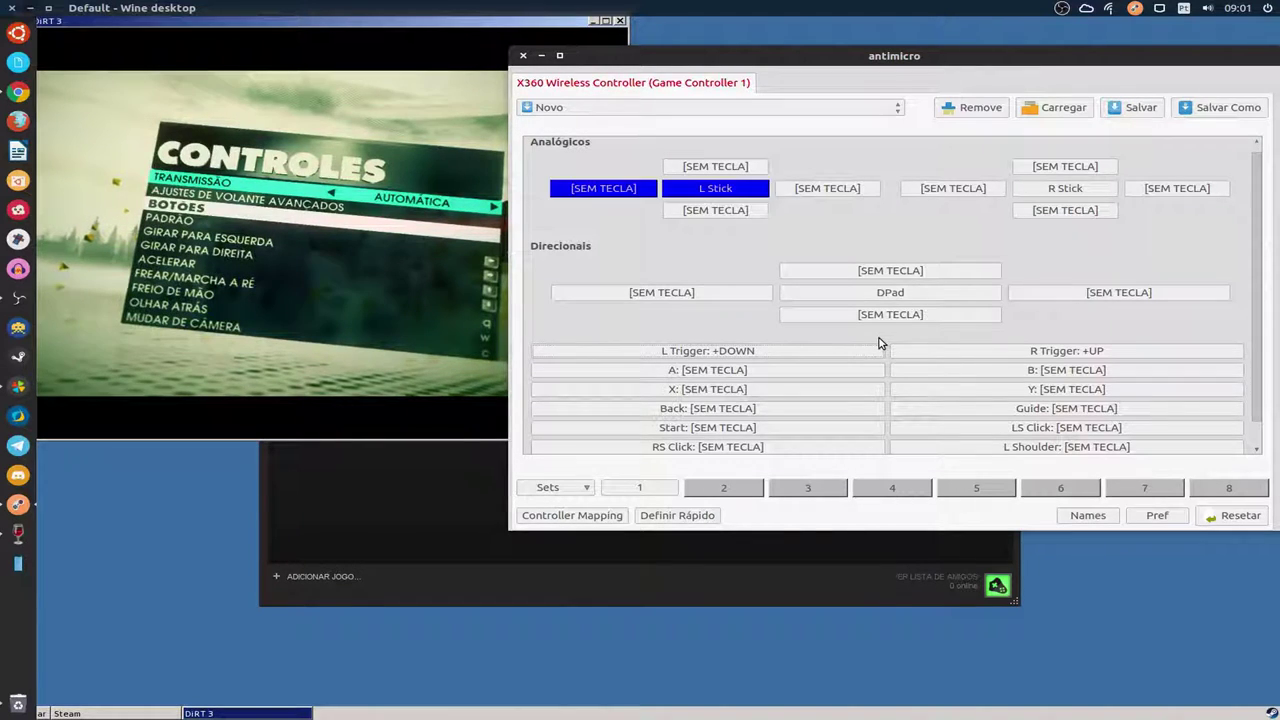
# - Map the L Stick's left and right directions to the Left and Right arrow keys
pyautogui.click(604, 189)
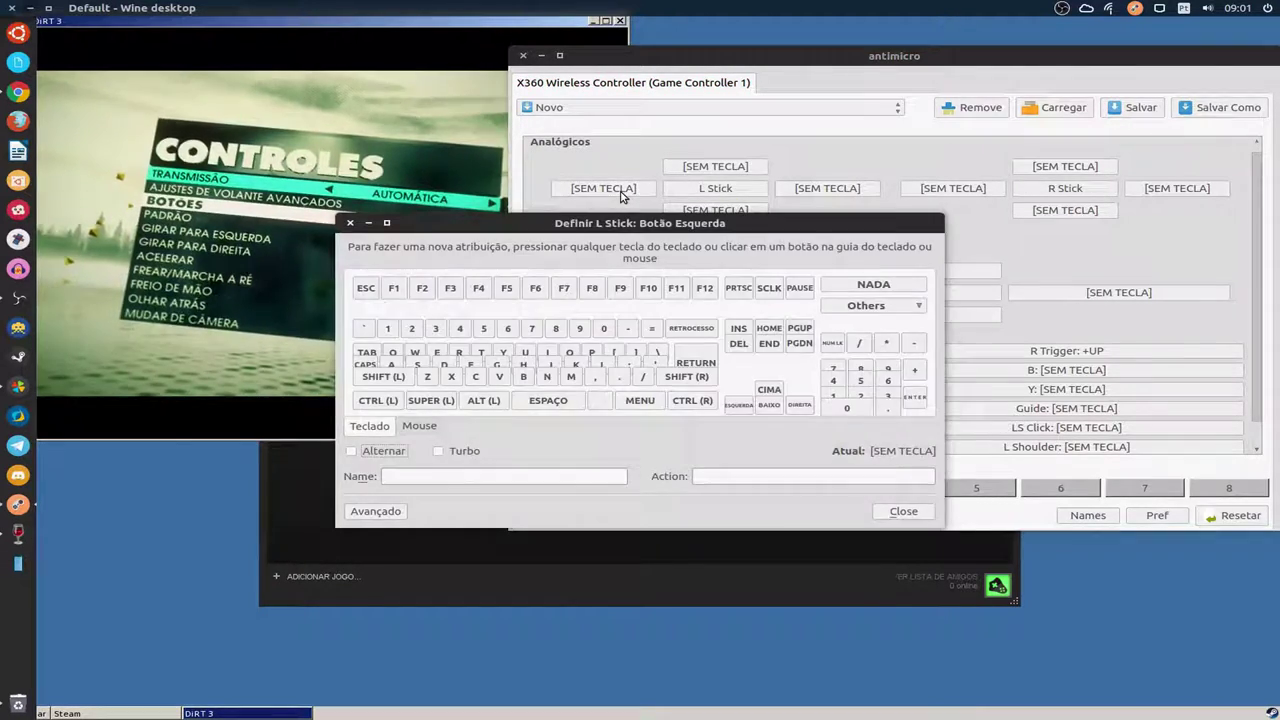
pyautogui.click(740, 406)
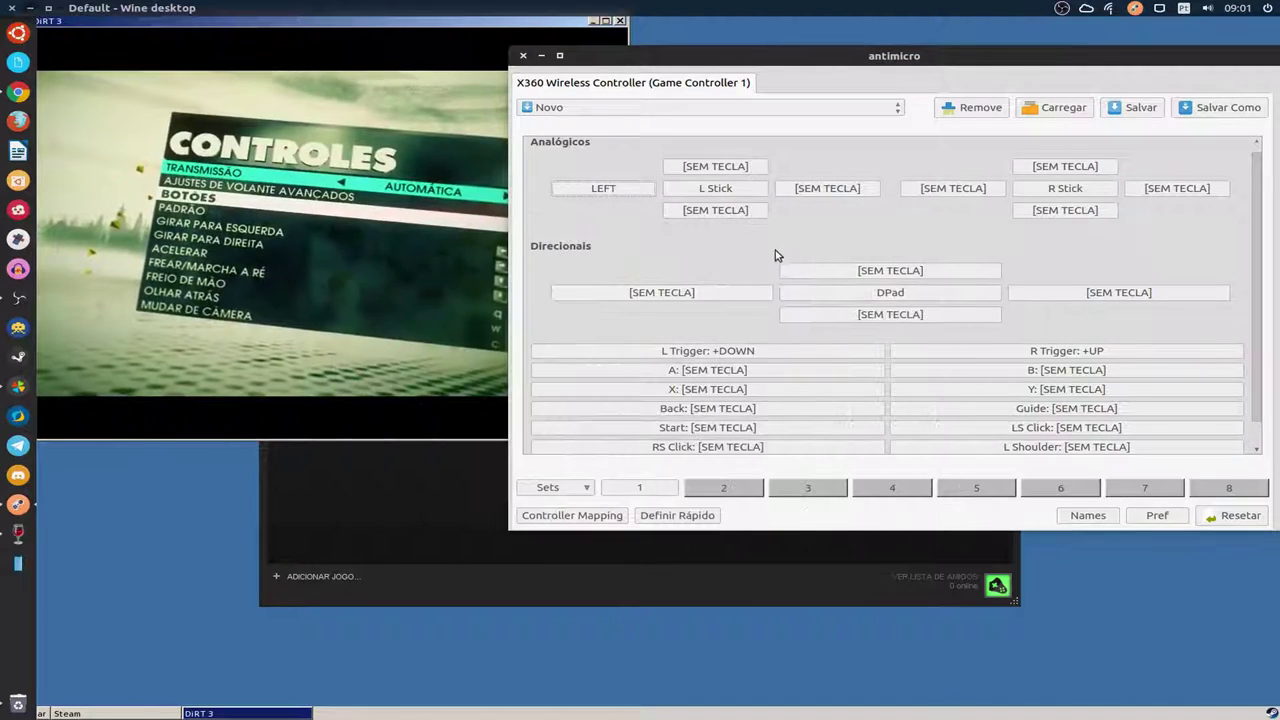
pyautogui.click(830, 192)
pyautogui.click(800, 406)
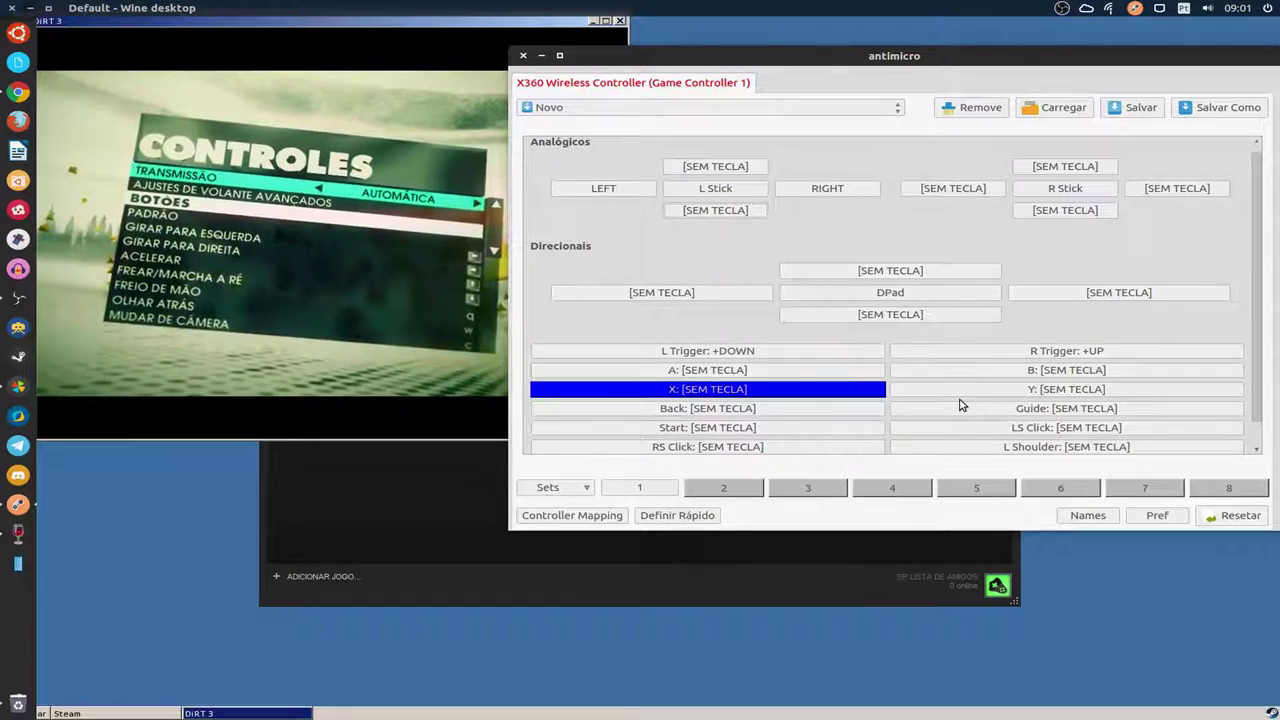
# - Map the X button to the Q key and the R Stick's down direction to the W key
pyautogui.click(724, 391)
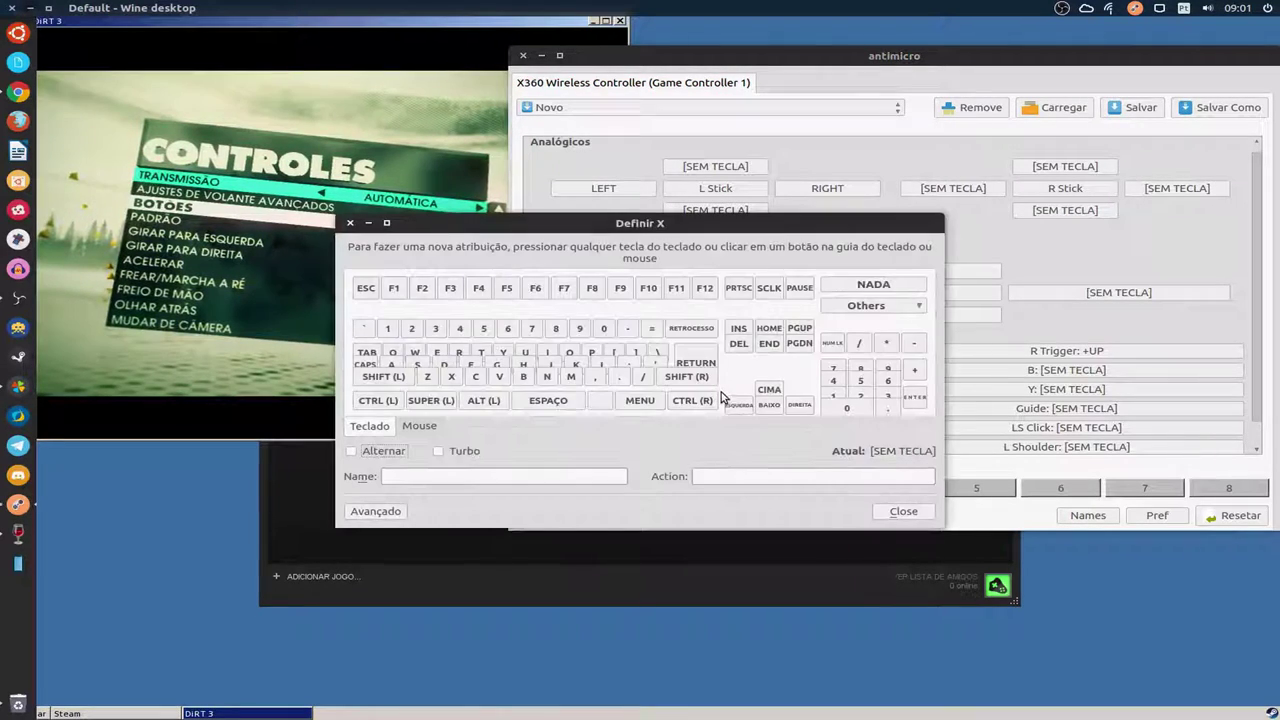
pyautogui.click(397, 351)
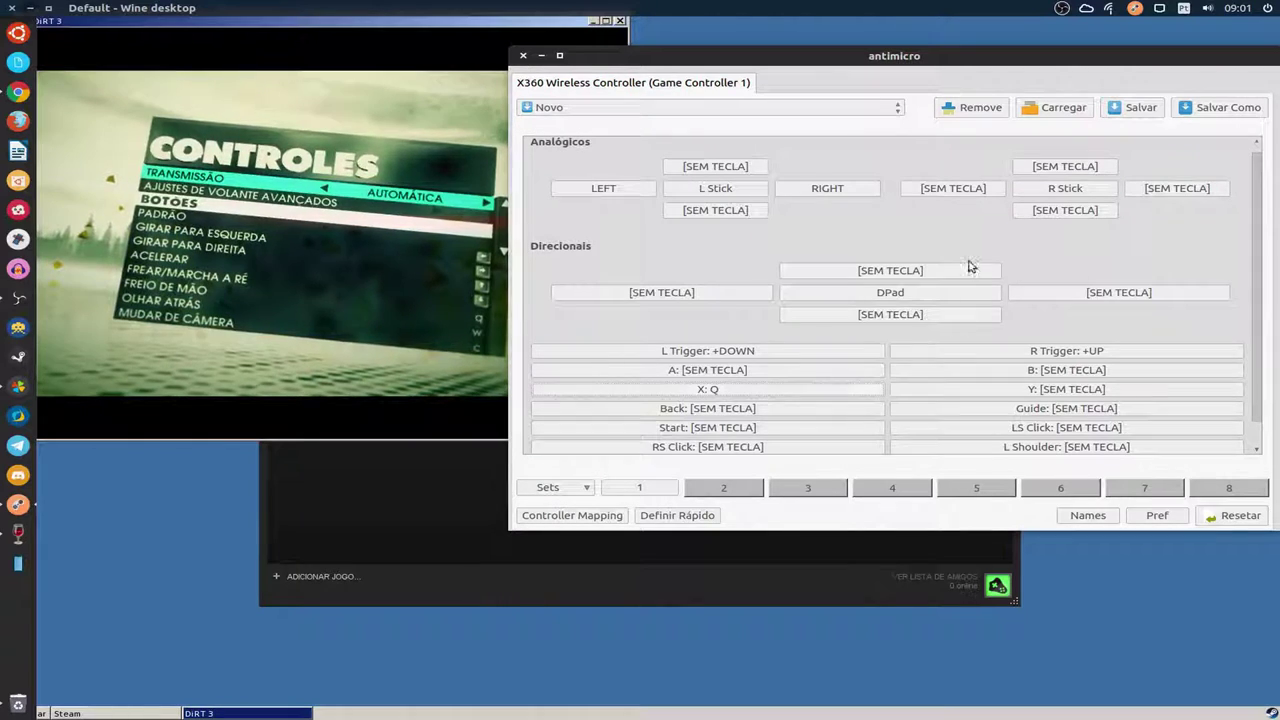
pyautogui.click(1064, 210)
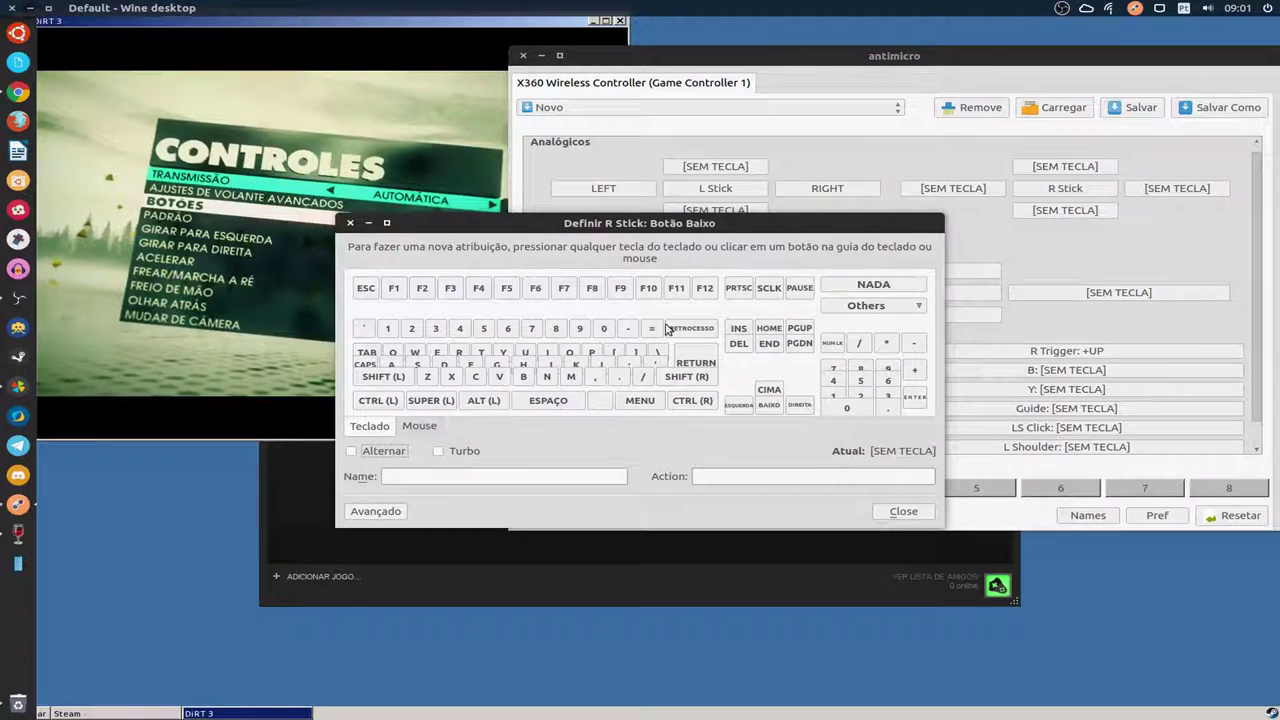
pyautogui.click(416, 354)
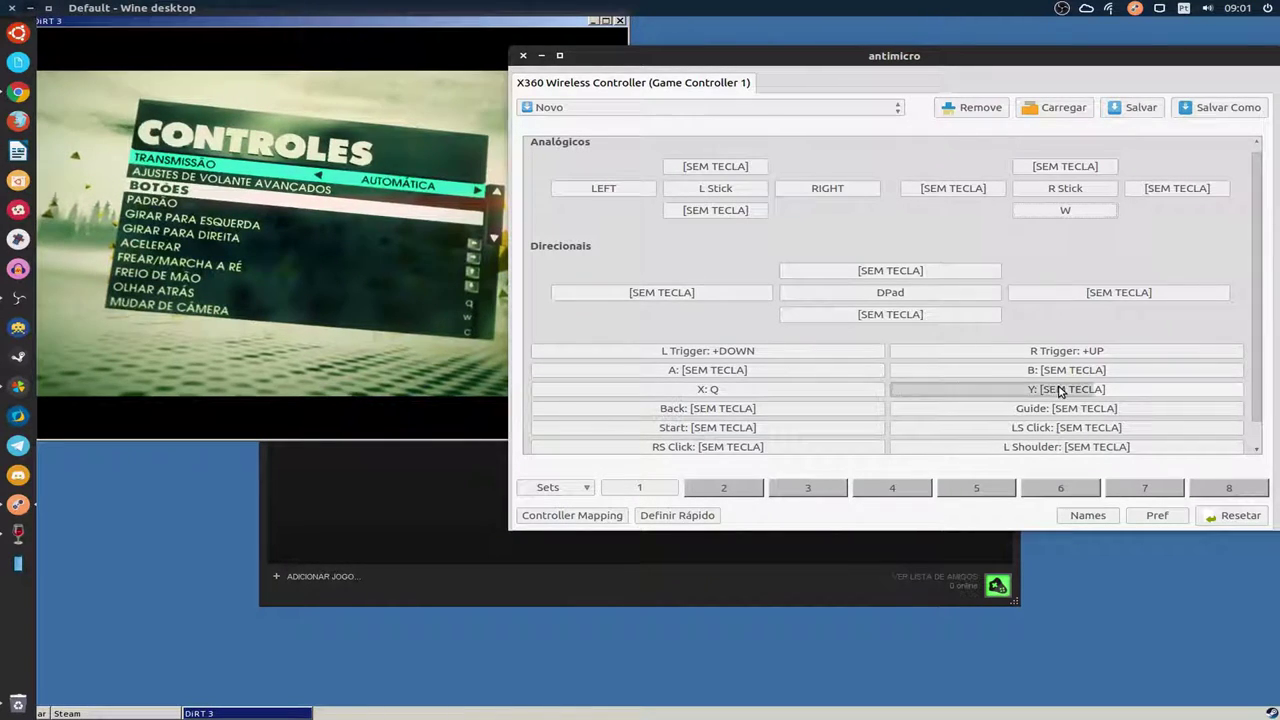
# - Map the controller's Y button to the C key
pyautogui.click(1002, 390)
pyautogui.moveTo(675, 228); pyautogui.dragTo(814, 213)
pyautogui.click(614, 365)
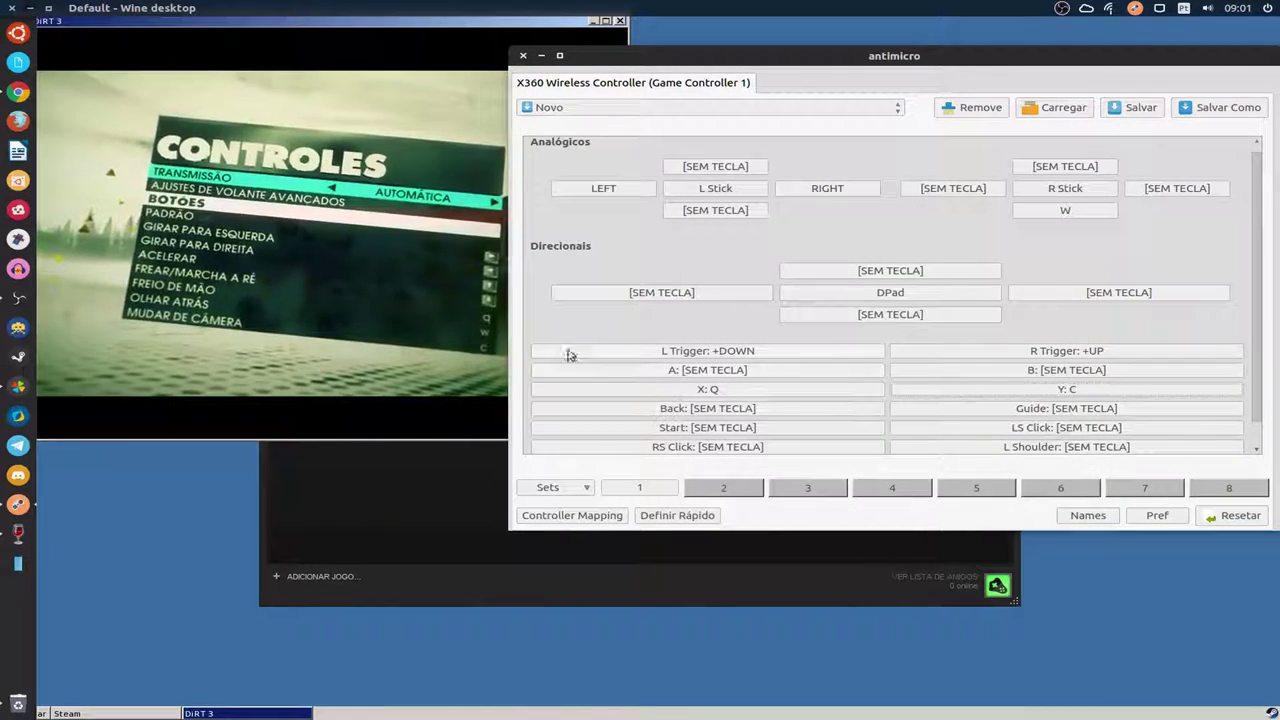
# - Switch to DiRT 3 and go down the controls list to OLHAR PARA ESQUERDA to examine the remaining key bindings
pyautogui.click(430, 366)
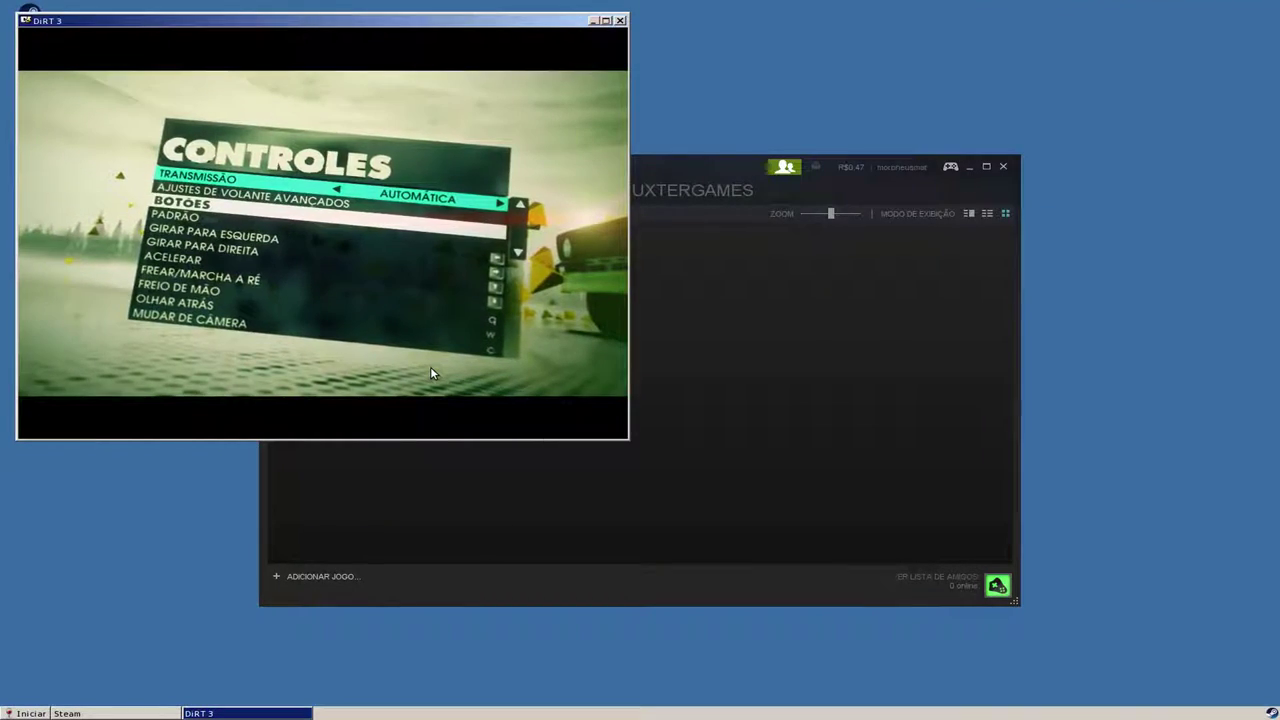
pyautogui.press('Down')
pyautogui.press('Down')
pyautogui.press('Down')
pyautogui.press('Down')
pyautogui.press('Down')
pyautogui.press('Down')
pyautogui.press('Down')
pyautogui.press('Down')
pyautogui.press('Down')
pyautogui.press('Down')
pyautogui.press('Down')
pyautogui.press('Down')
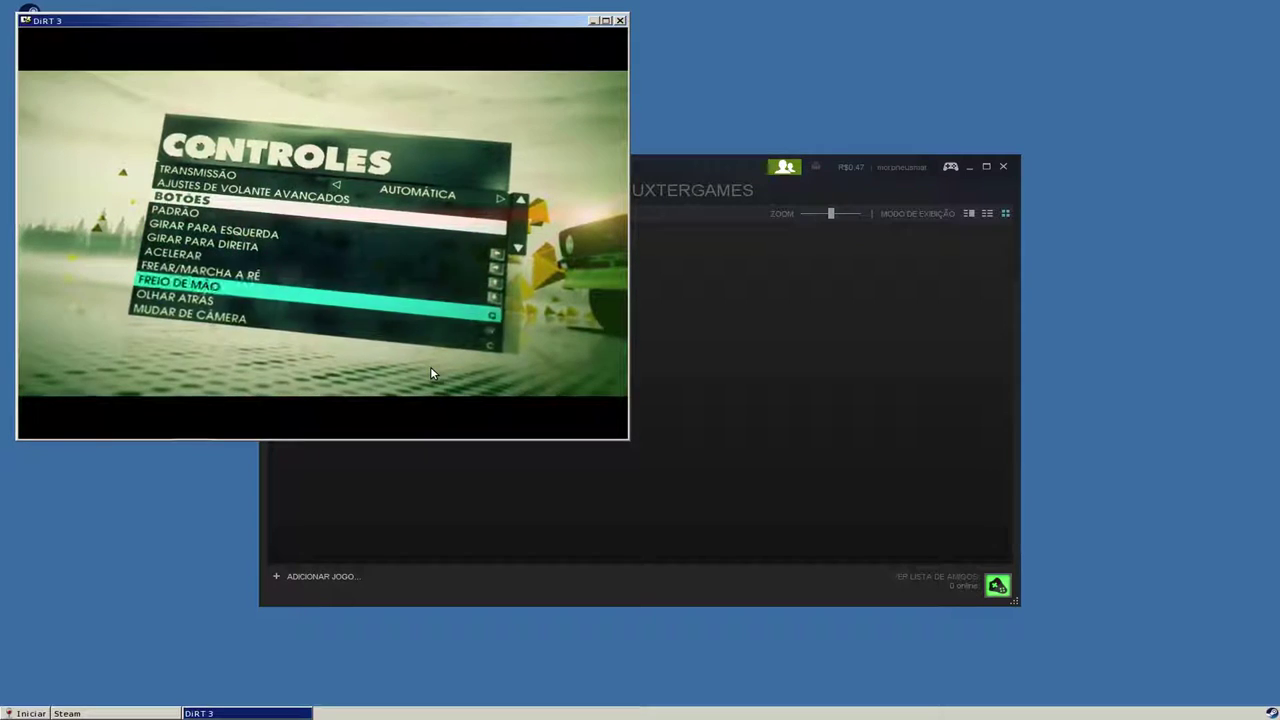
pyautogui.press('Down')
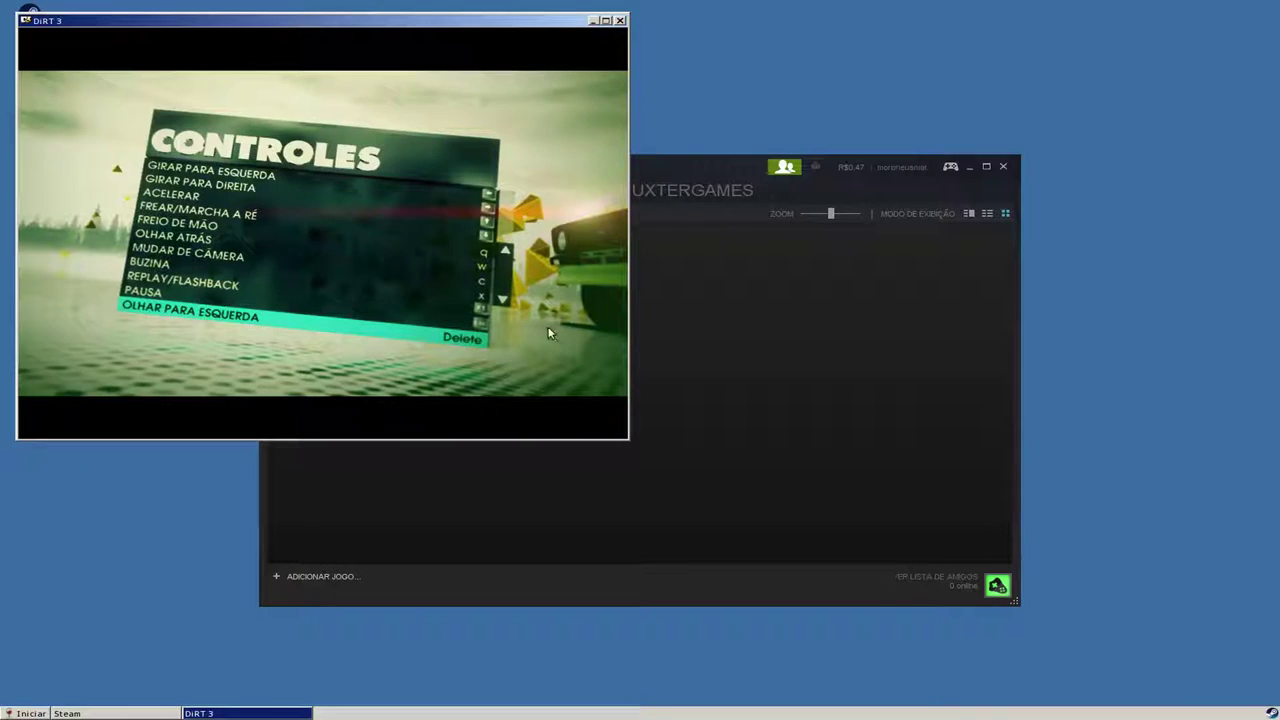
# - Switch to AntiMicro and map the controller's L Shoulder button to the F1 key
pyautogui.hotkey('alt', 'Tab')
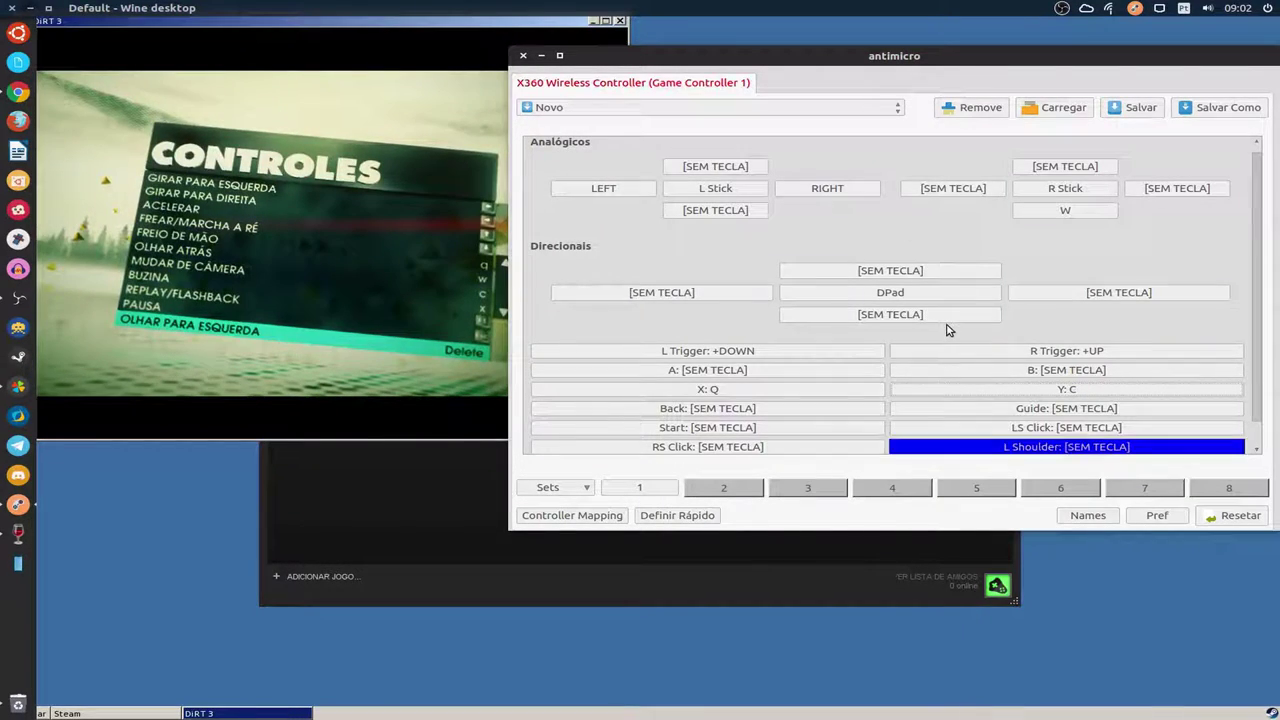
pyautogui.click(1043, 449)
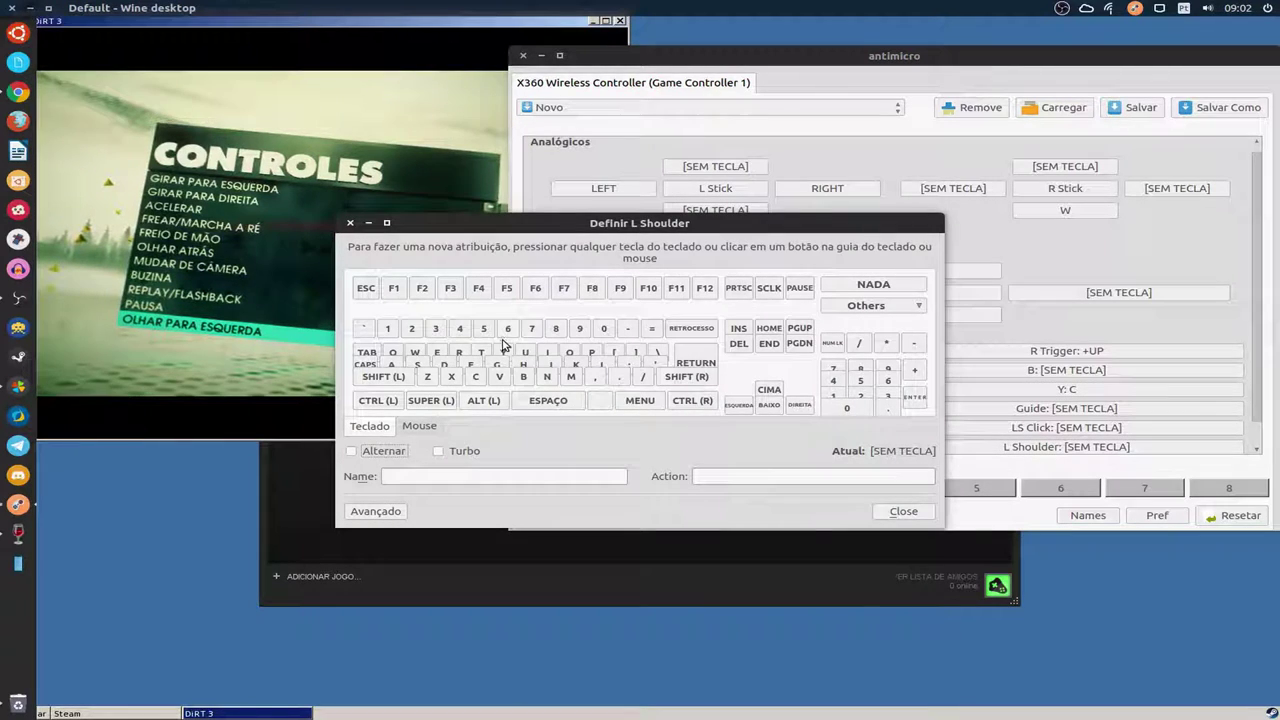
pyautogui.click(395, 289)
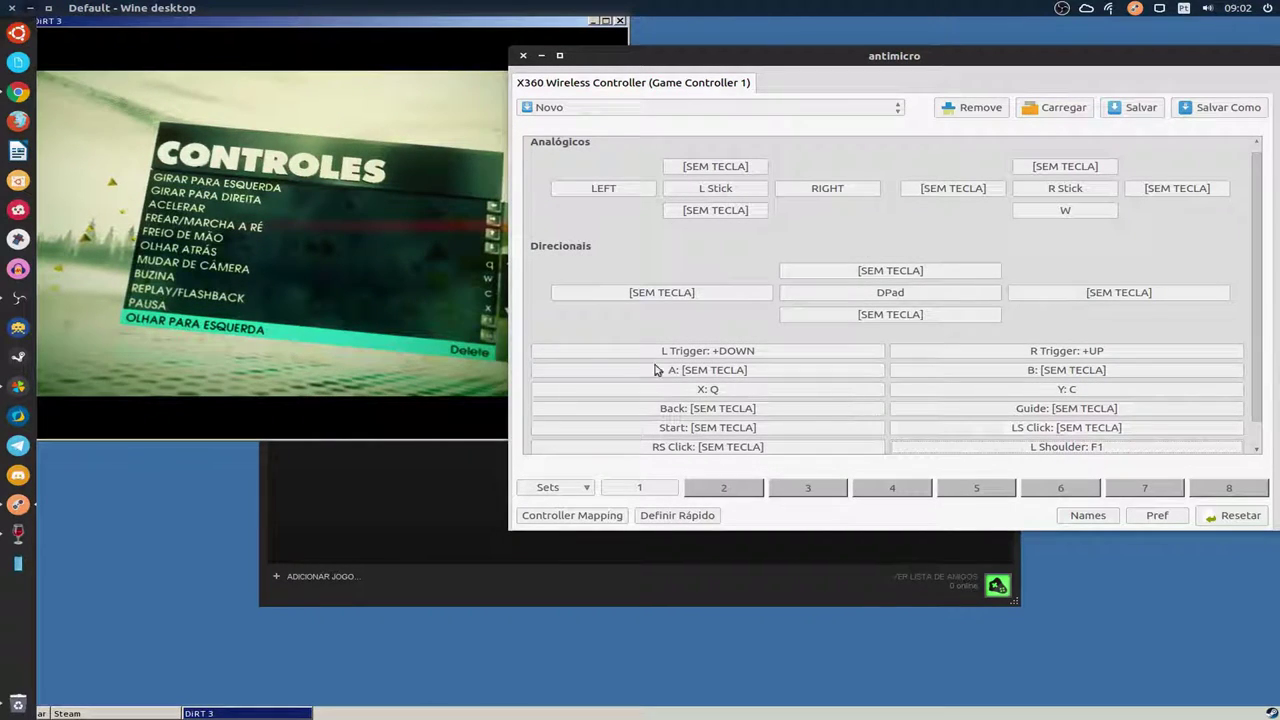
# - Switch to DiRT 3 and go down the controls list to OLHAR ABAIXO to examine the look-direction key bindings
pyautogui.click(441, 352)
pyautogui.press('Down')
pyautogui.press('Down')
pyautogui.press('Down')
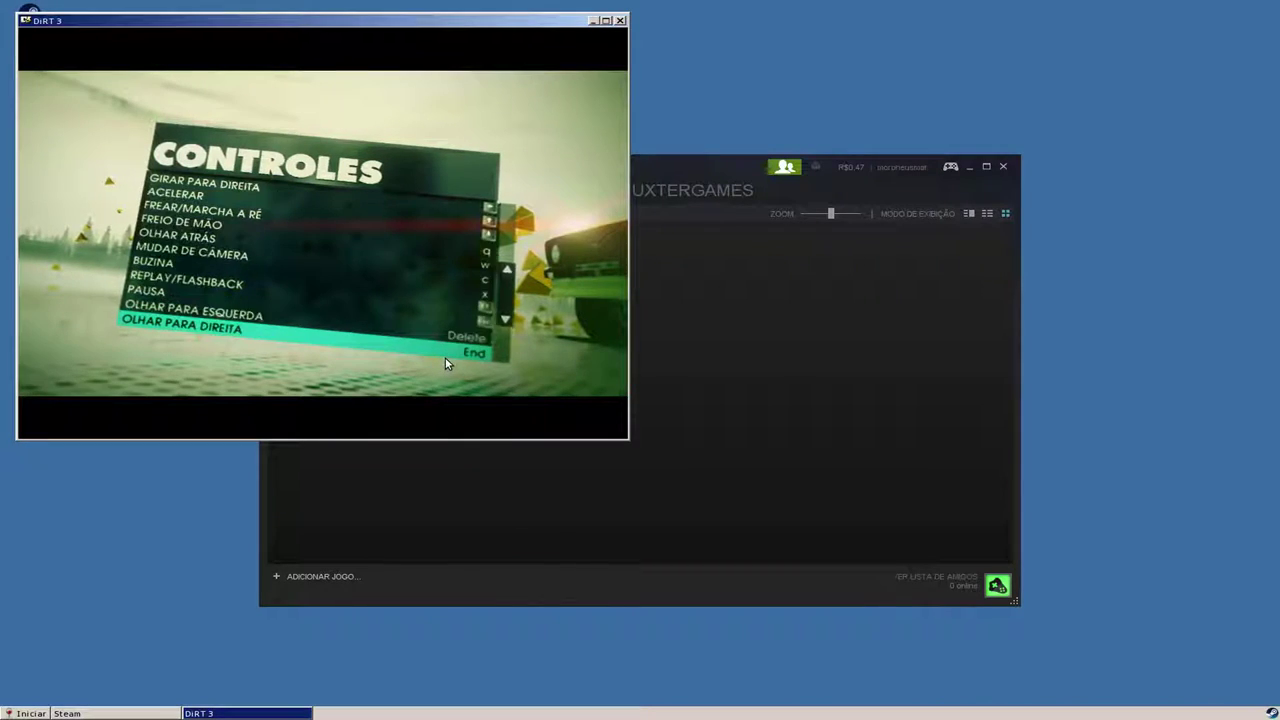
# - Switch to AntiMicro and map the R Stick's right direction to the End key and its left direction to the Delete key
pyautogui.hotkey('alt', 'Tab')
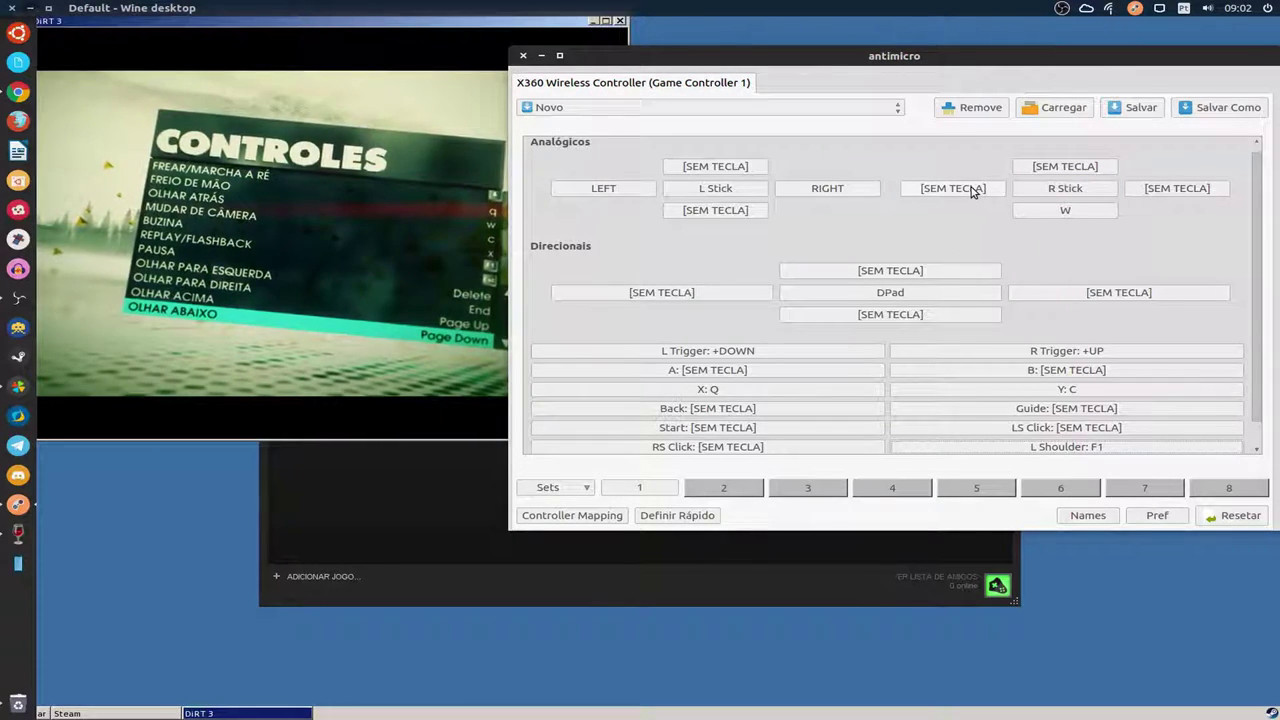
pyautogui.click(1160, 196)
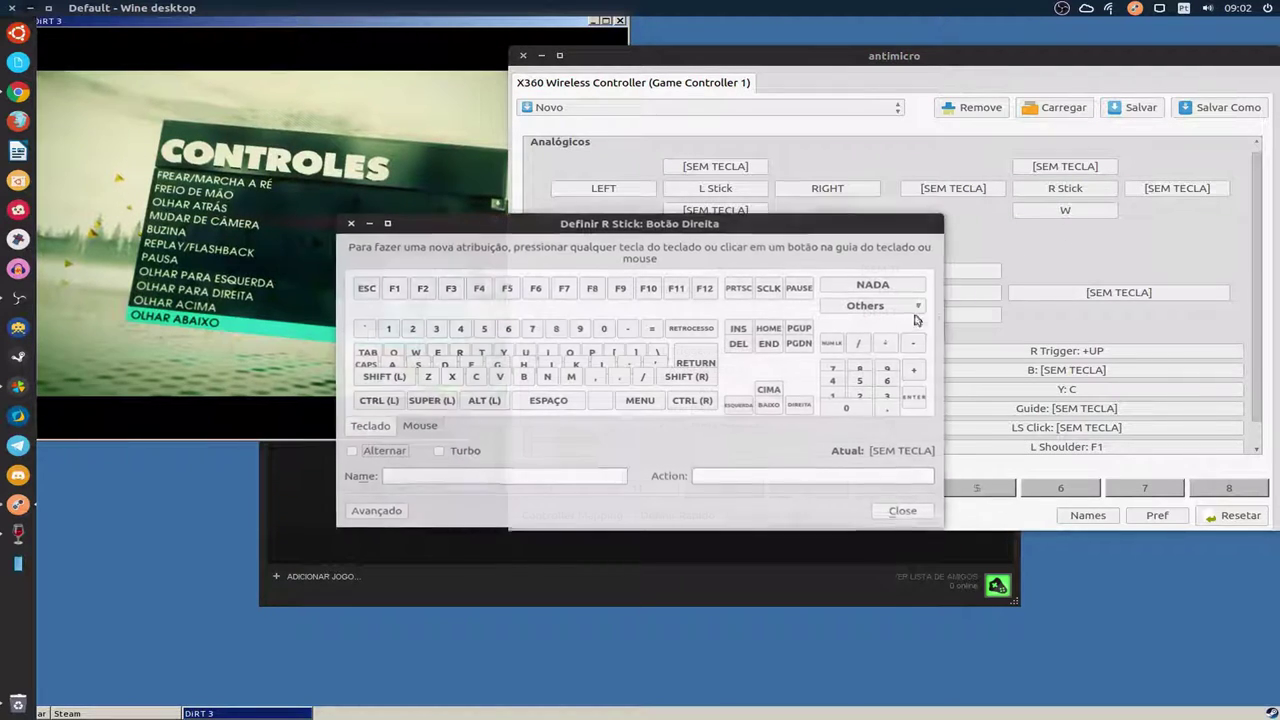
pyautogui.click(769, 344)
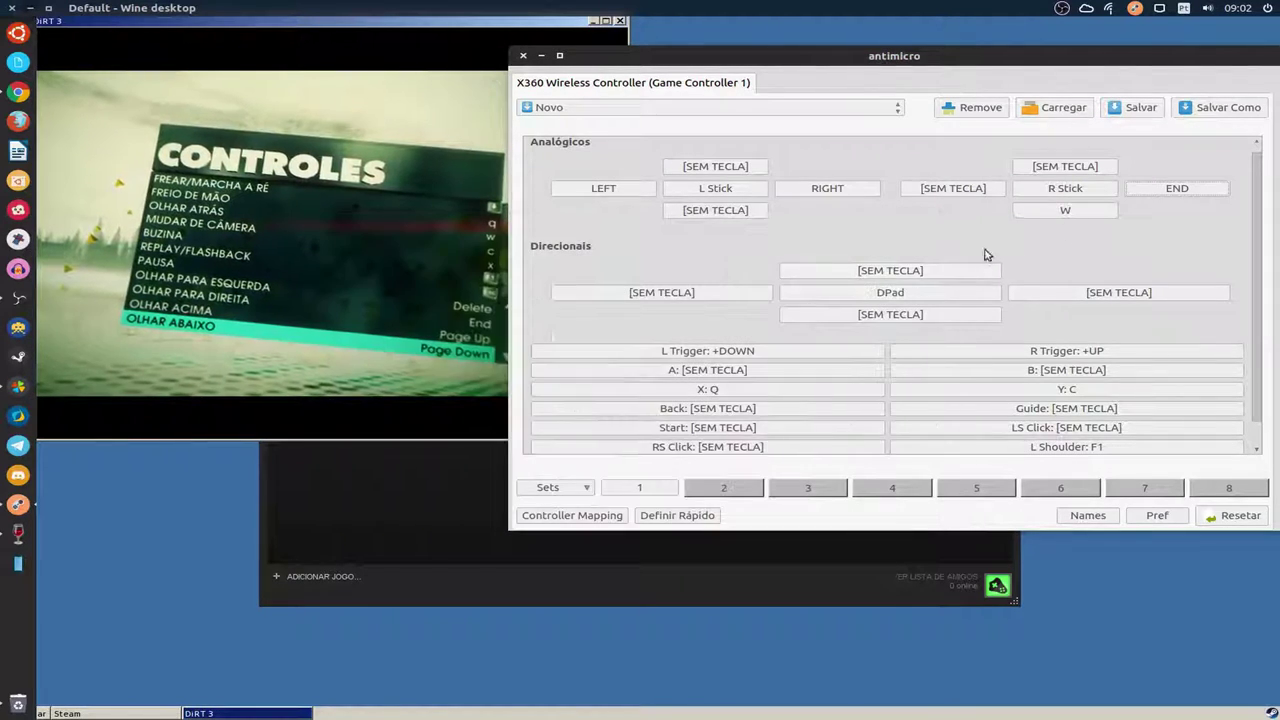
pyautogui.click(951, 190)
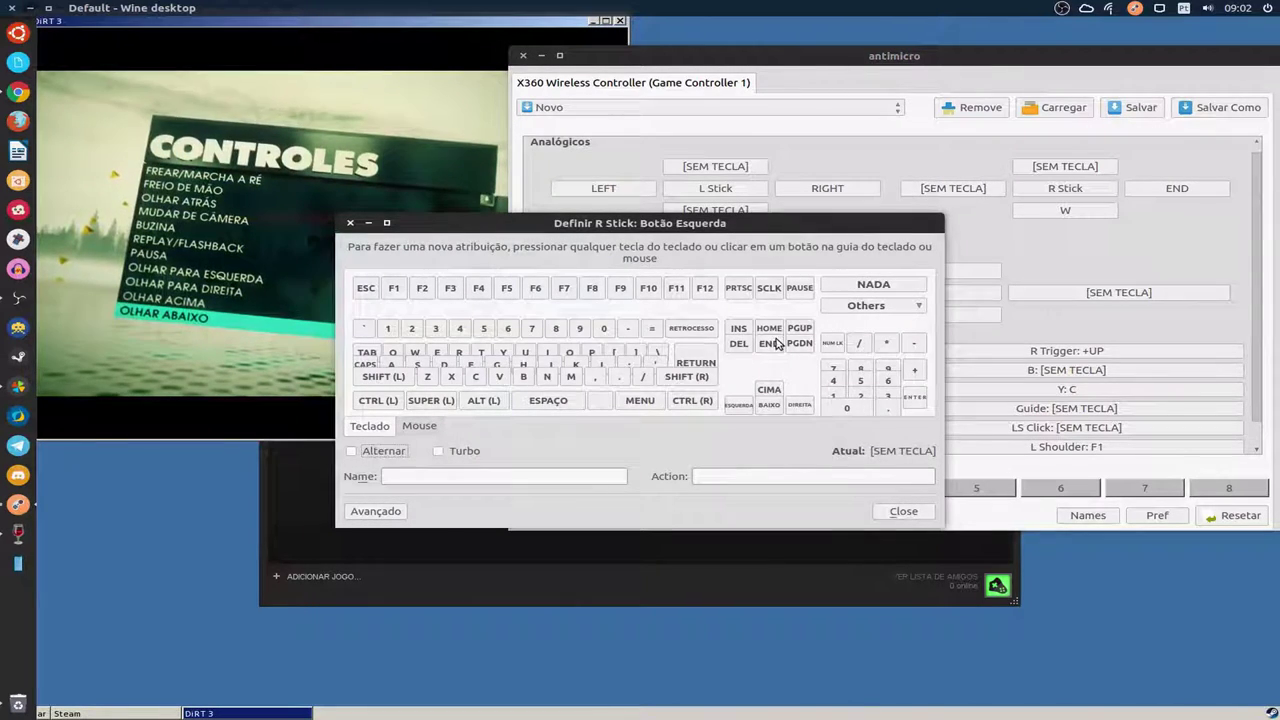
pyautogui.click(738, 344)
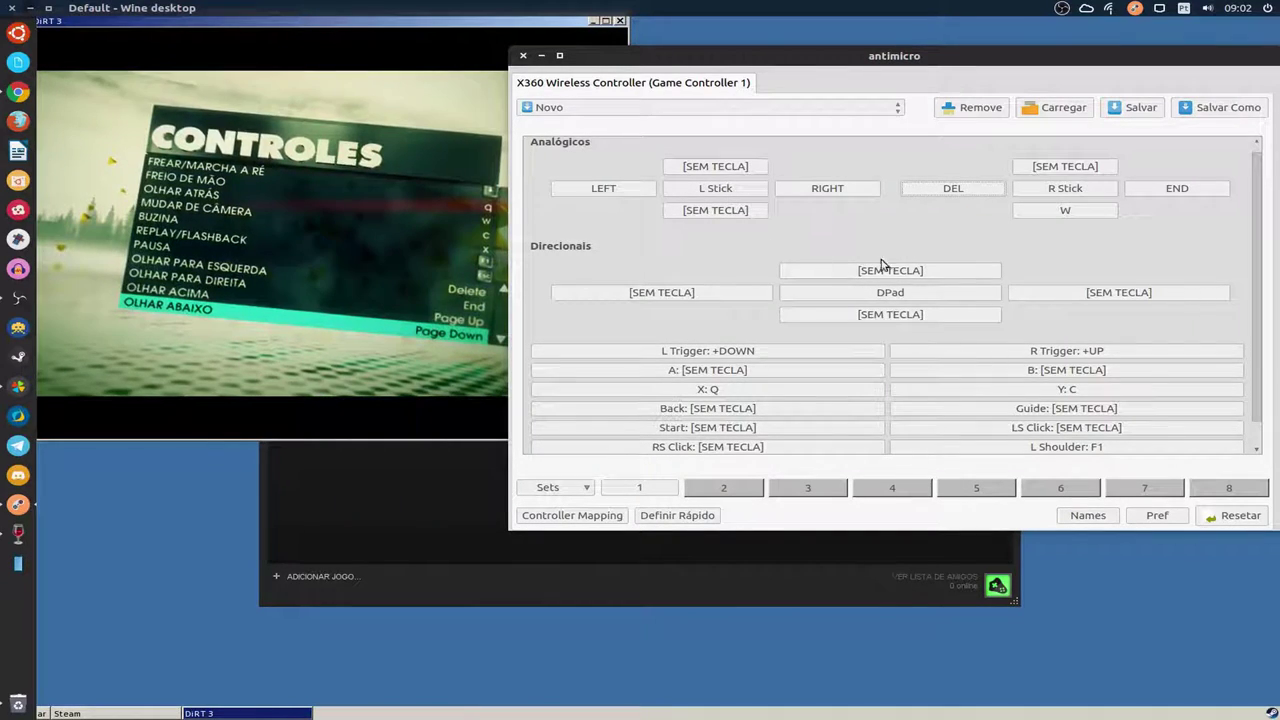
# - Map the R Stick's up direction to Page Up and its down direction to Page Down
pyautogui.click(1065, 168)
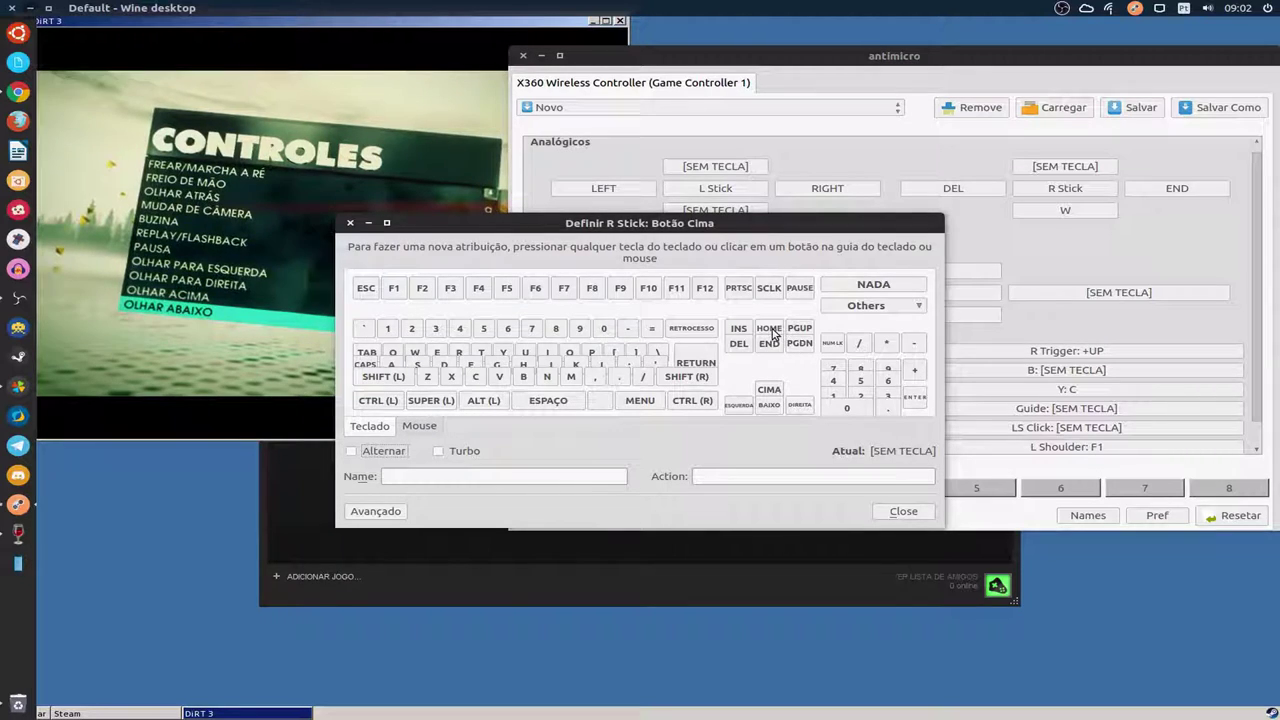
pyautogui.click(800, 330)
pyautogui.click(1066, 212)
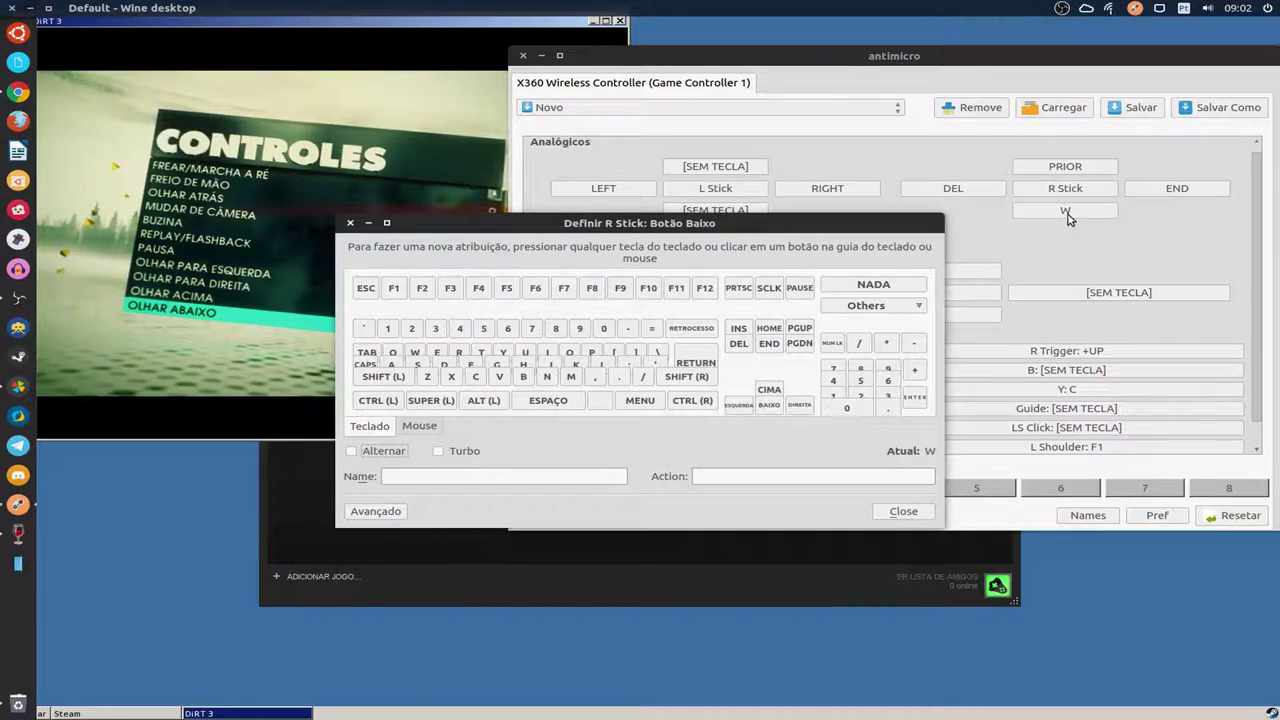
pyautogui.click(800, 344)
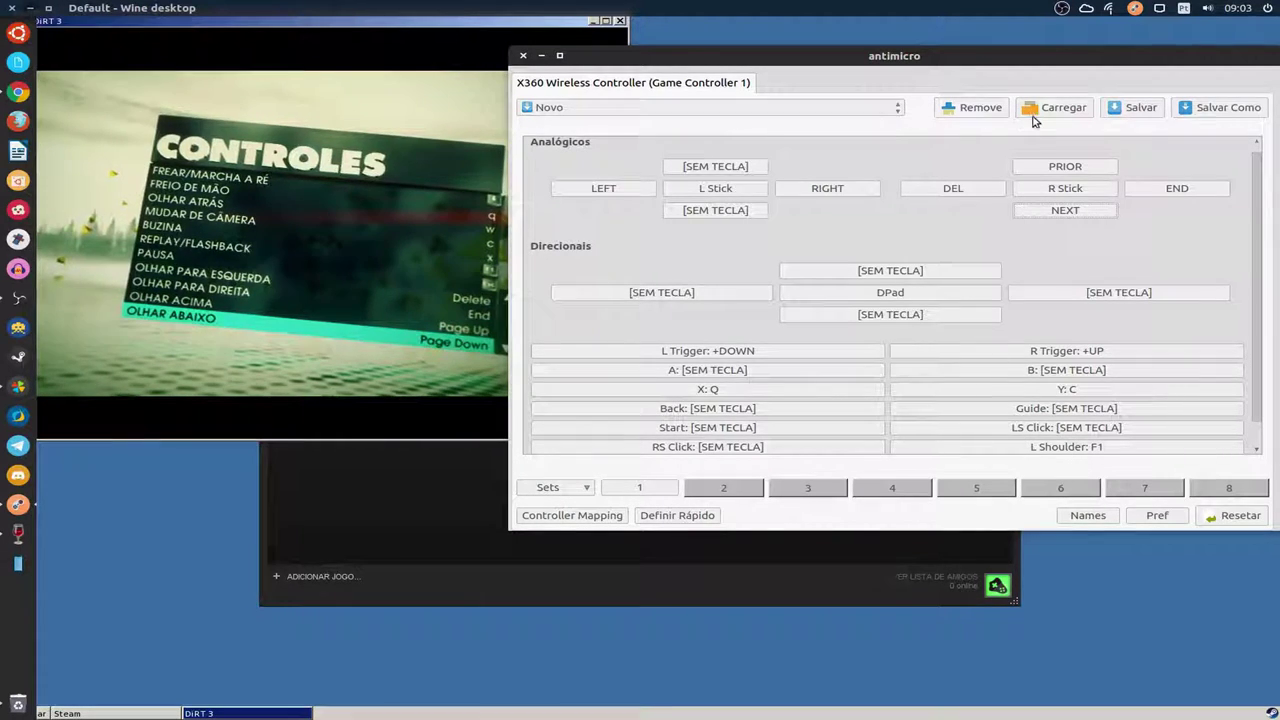
# - Save the controller configuration as "dirt 3 teste" in the Anti-Micro Presets folder and reposition the AntiMicro window
pyautogui.click(1192, 110)
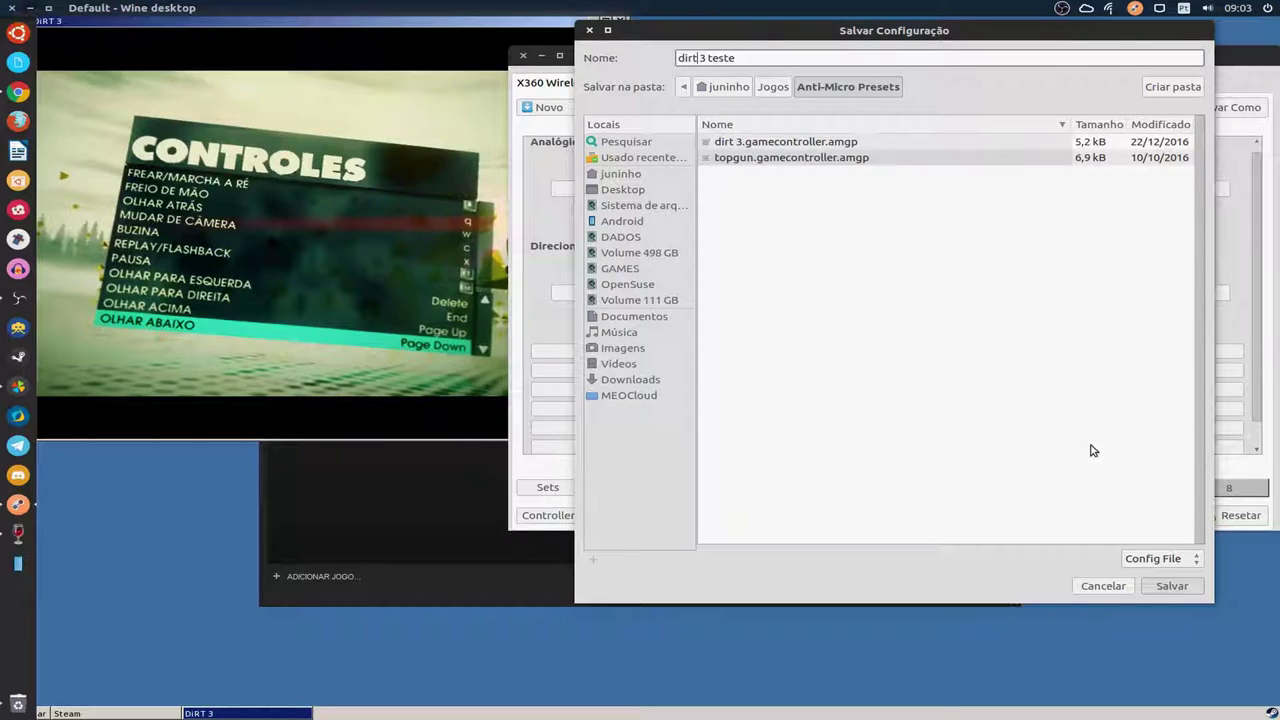
pyautogui.click(1172, 588)
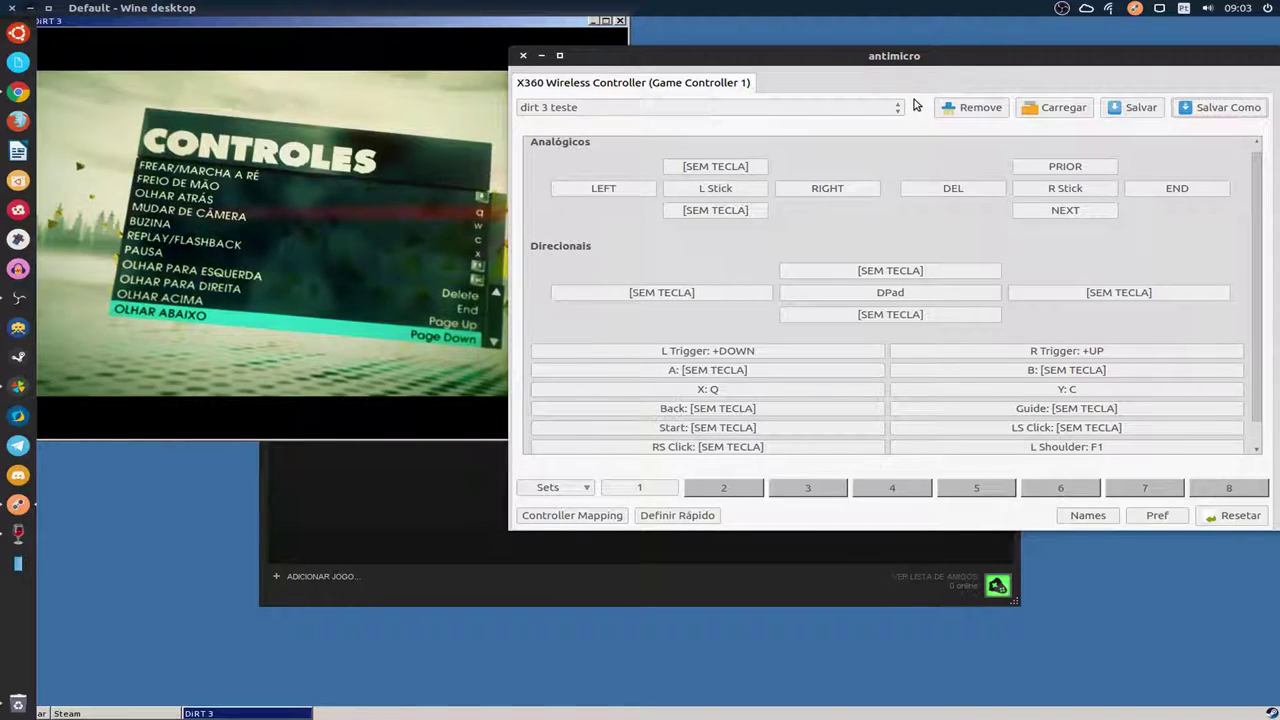
pyautogui.moveTo(903, 64); pyautogui.dragTo(873, 72)
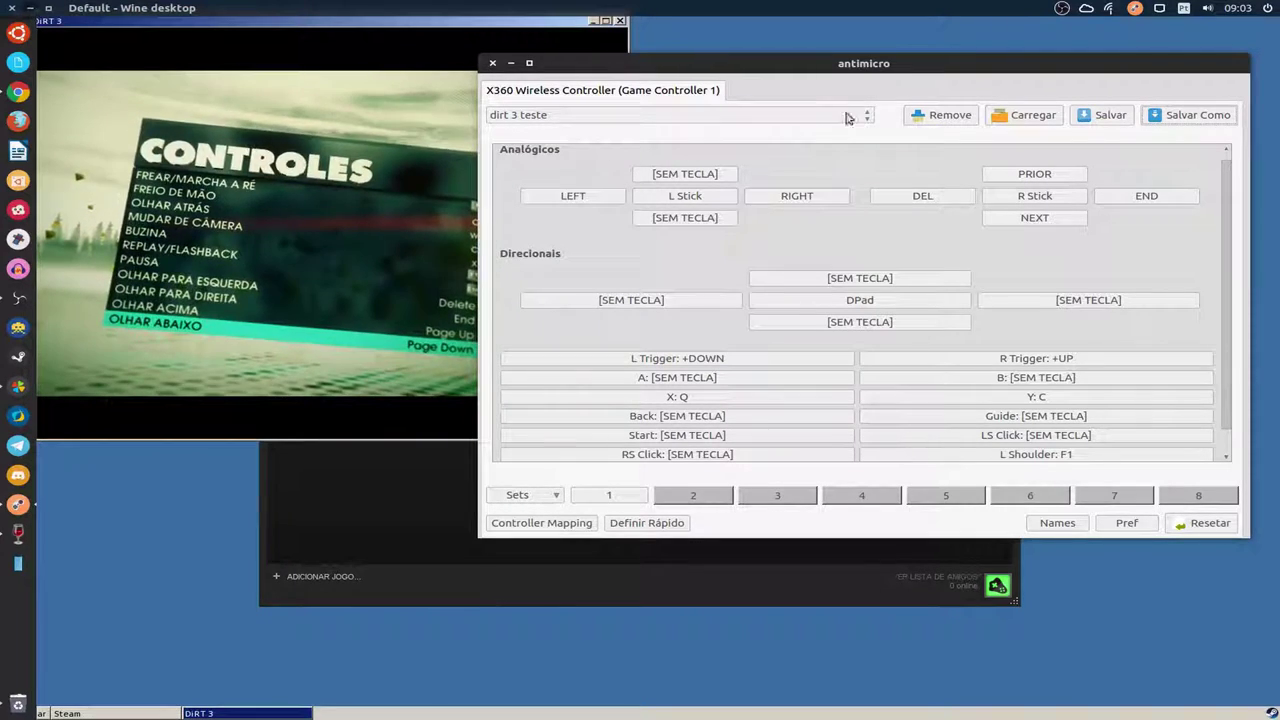
pyautogui.moveTo(880, 63); pyautogui.dragTo(830, 51)
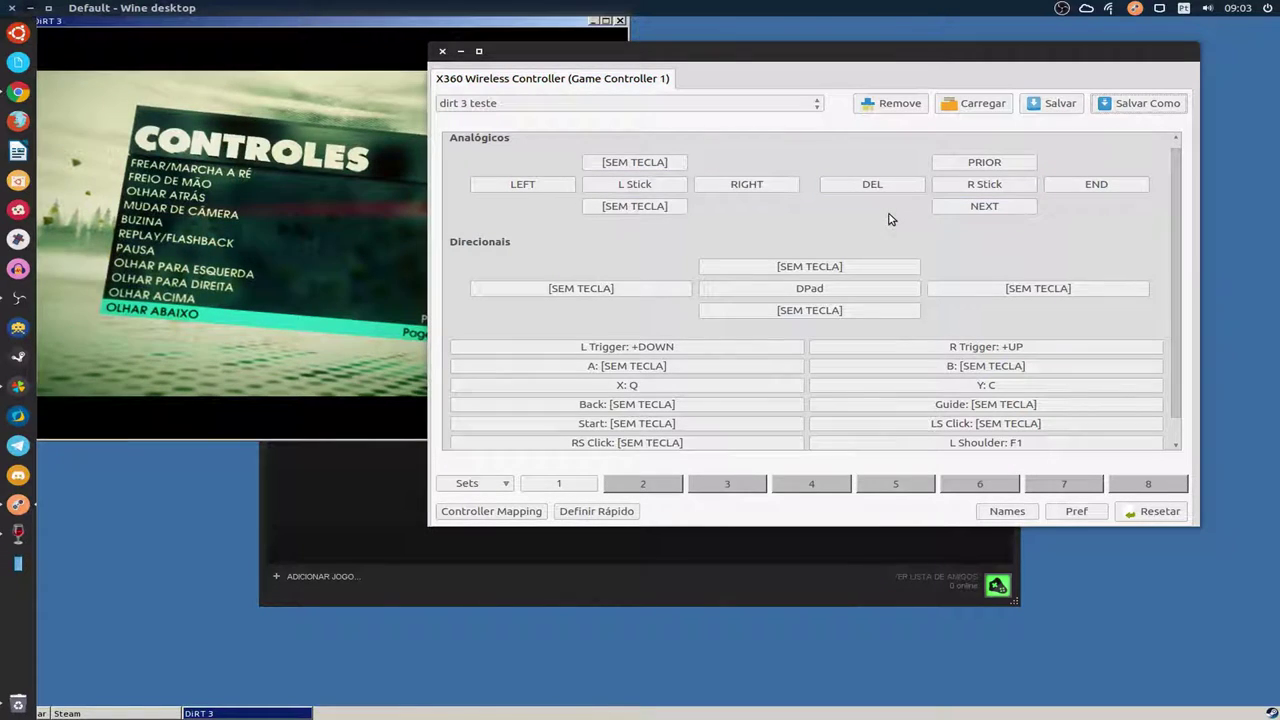
# - Switch to DiRT 3 and back out of the controls list and options to the main menu
pyautogui.click(397, 75)
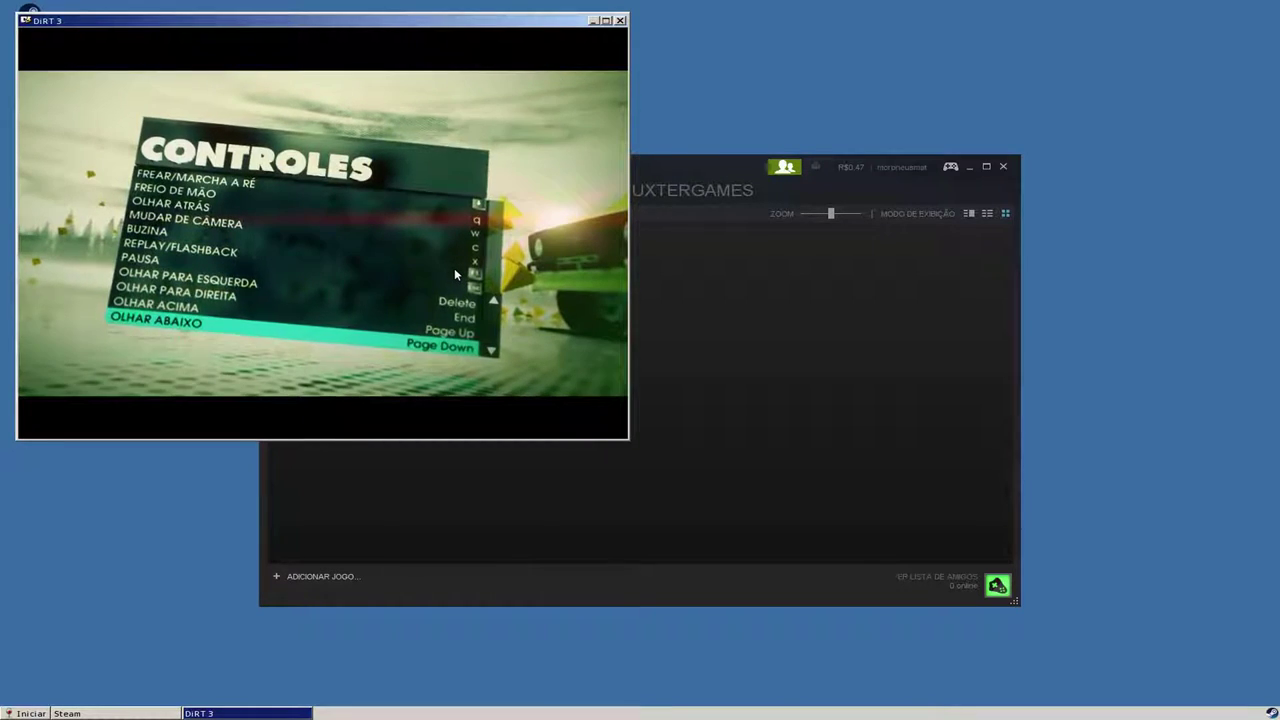
pyautogui.press('Up')
pyautogui.press('Up')
pyautogui.press('Up')
pyautogui.press('Up')
pyautogui.press('Up')
pyautogui.press('Escape')
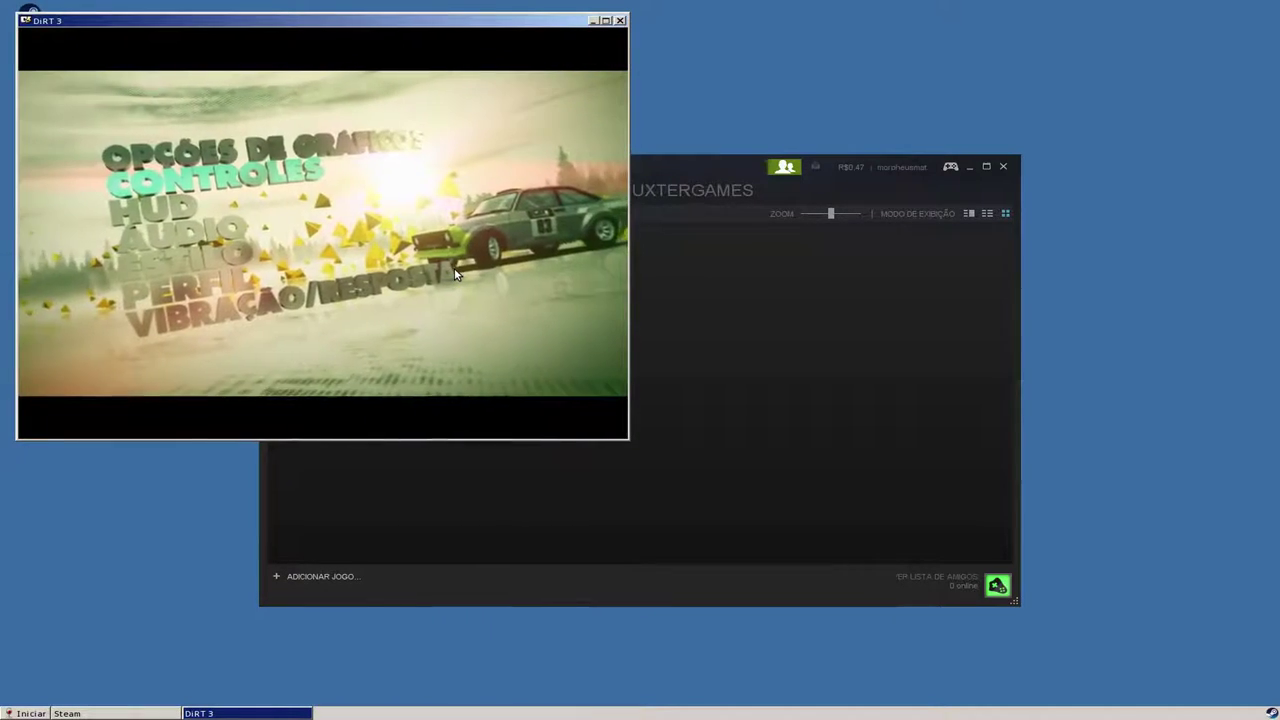
pyautogui.press('Escape')
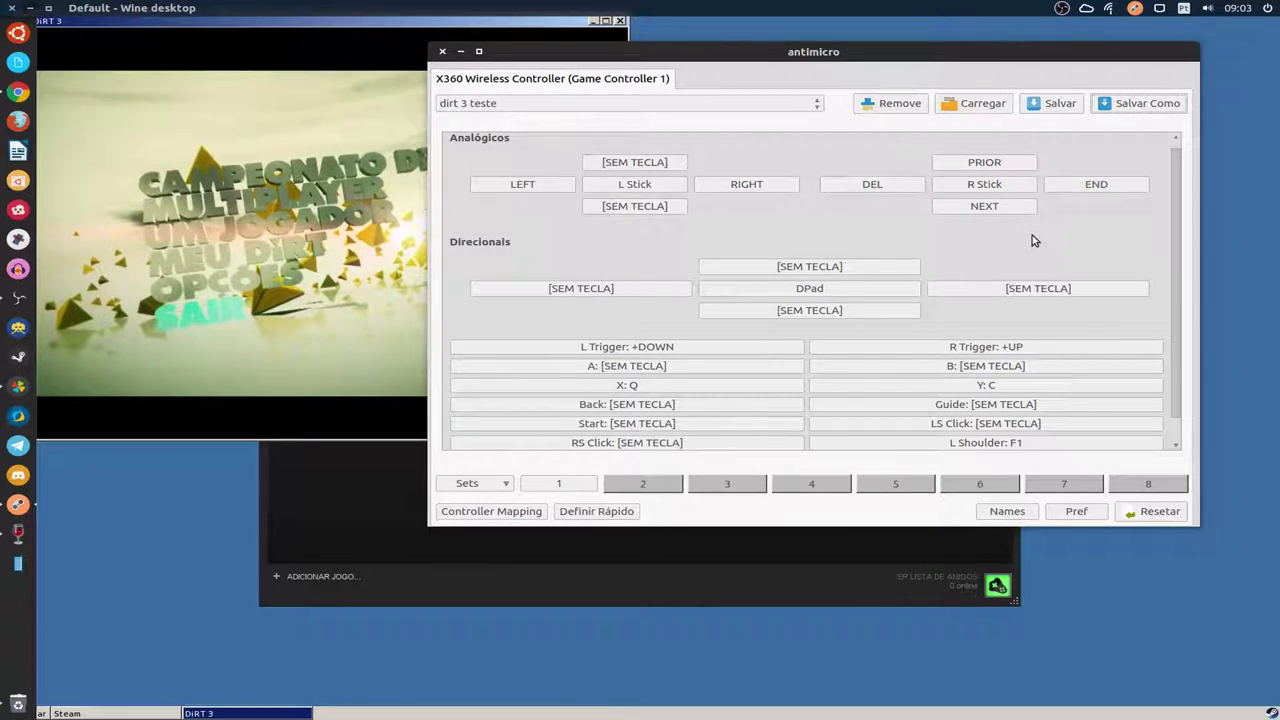
pyautogui.moveTo(761, 51); pyautogui.dragTo(788, 58)
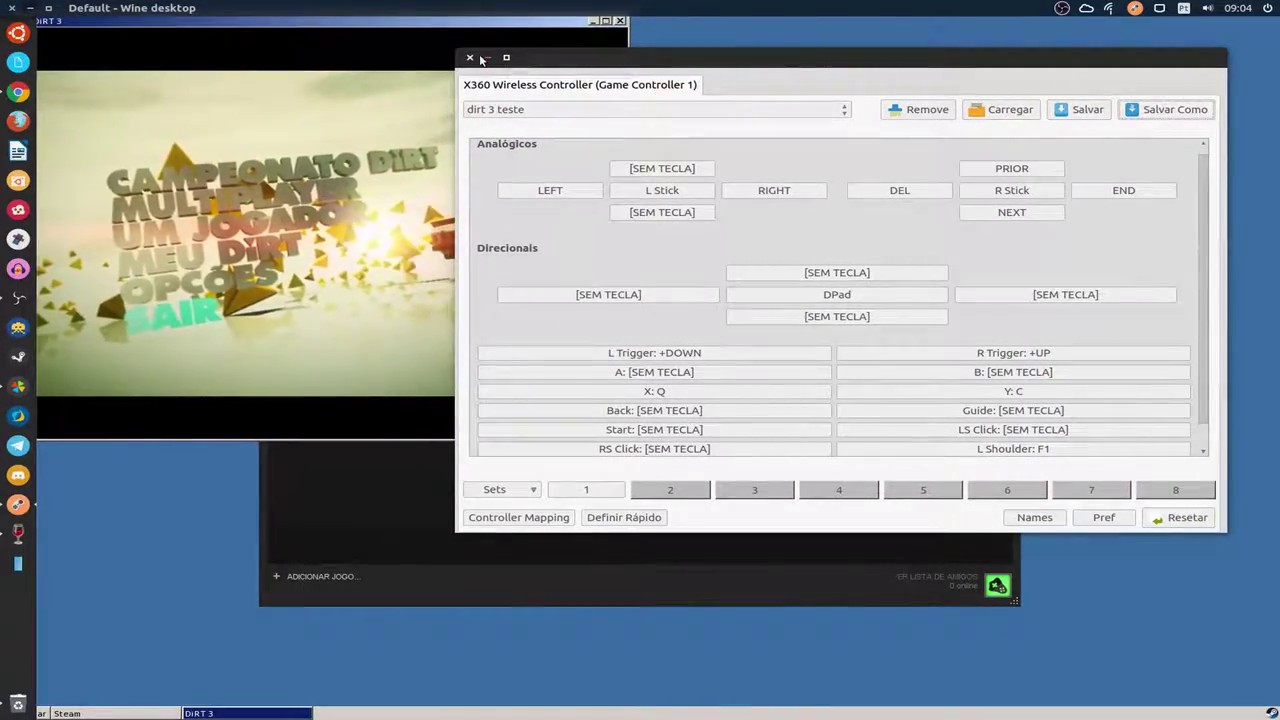